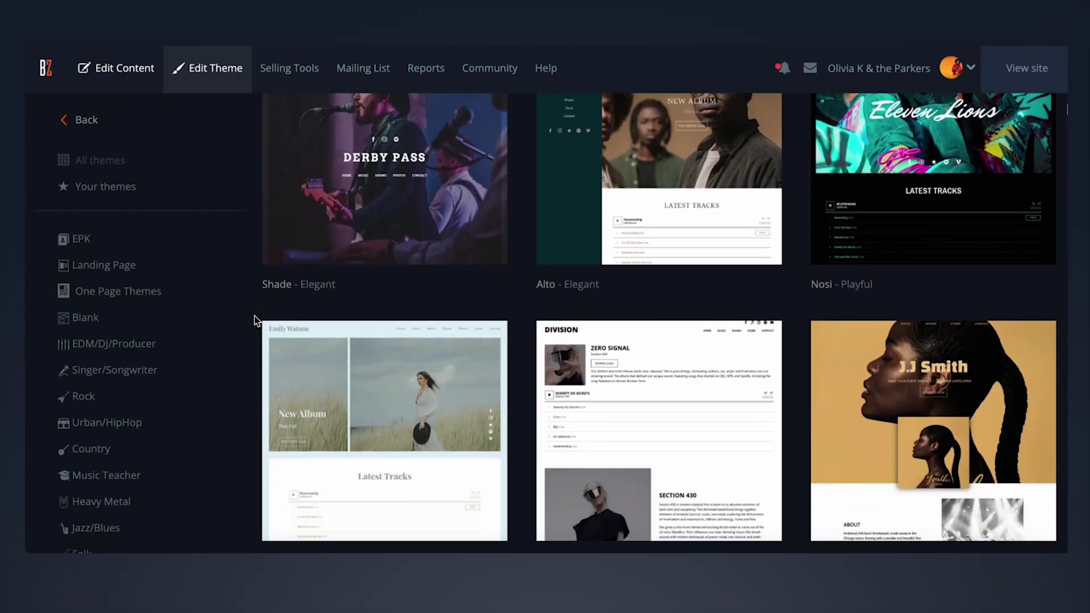
# Step: Preview the Spotlight theme on the band site after briefly trying Tone
pyautogui.scroll(-3, 255, 316)
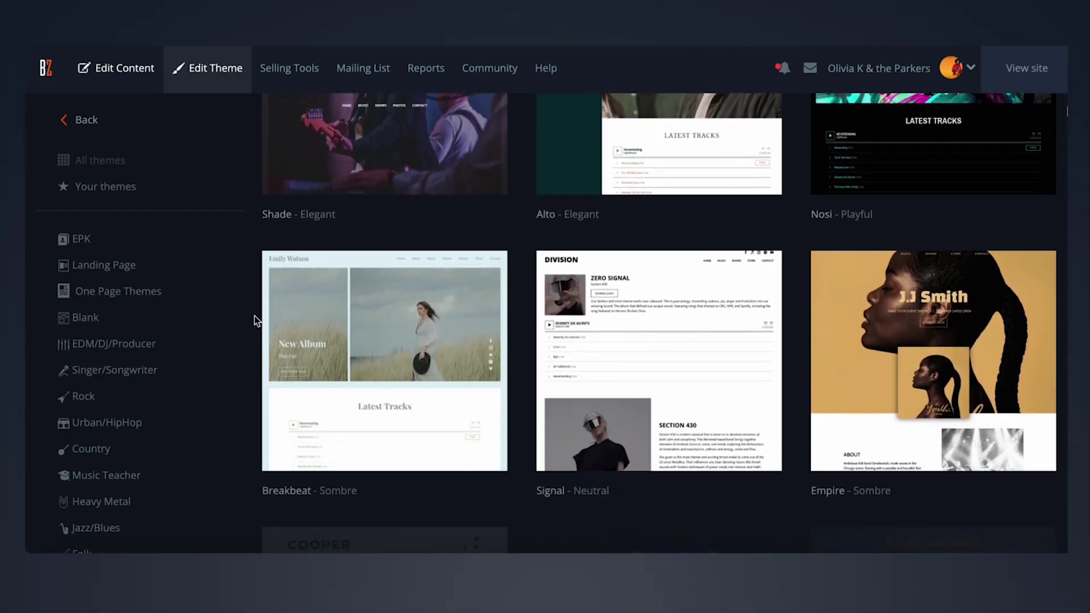
pyautogui.scroll(-3, 254, 316)
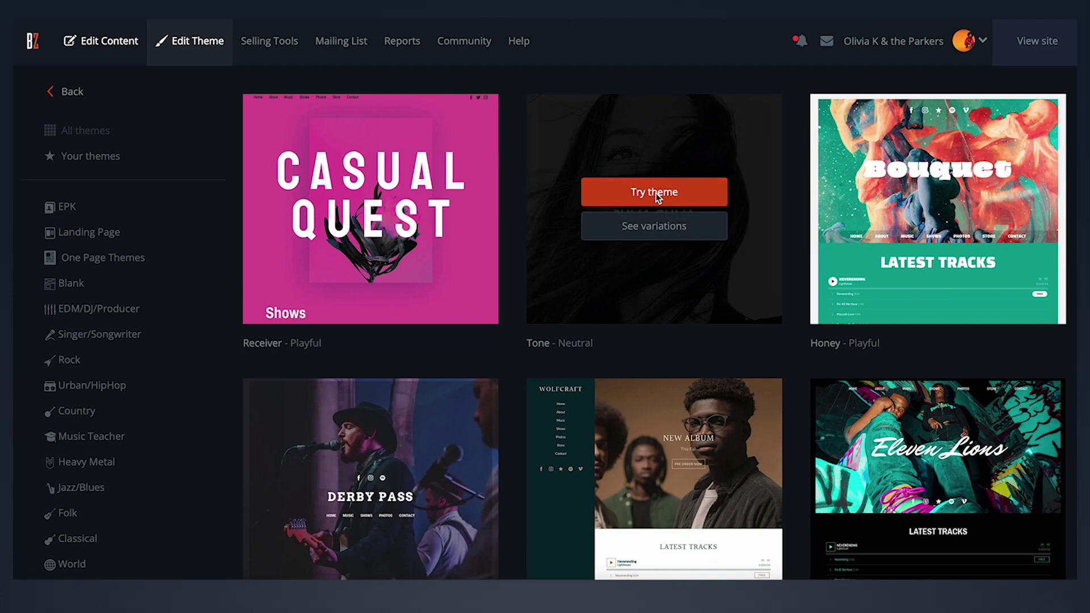
pyautogui.click(656, 193)
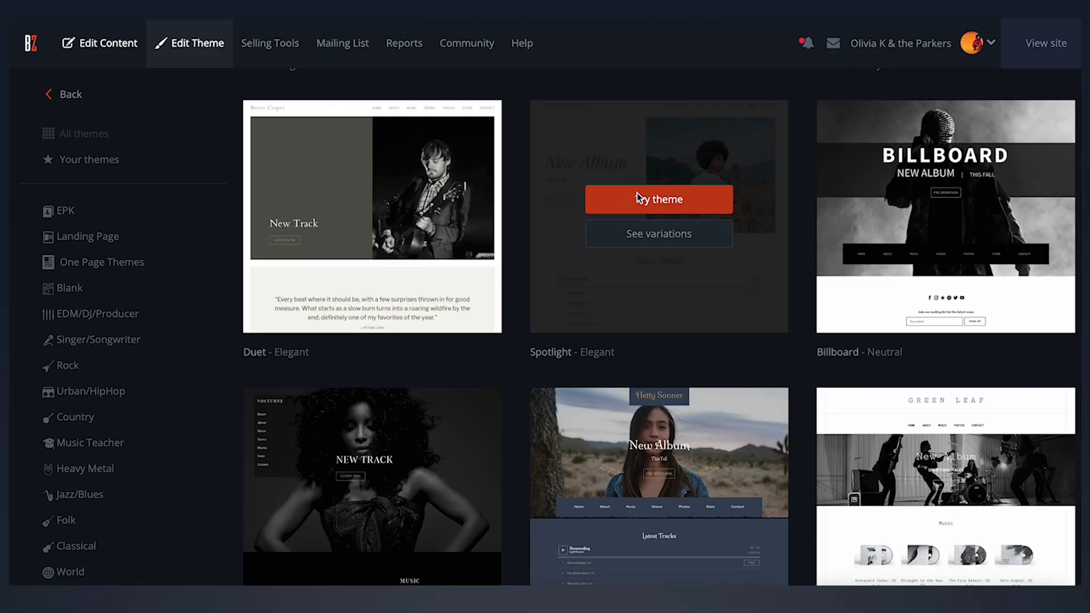
pyautogui.click(638, 196)
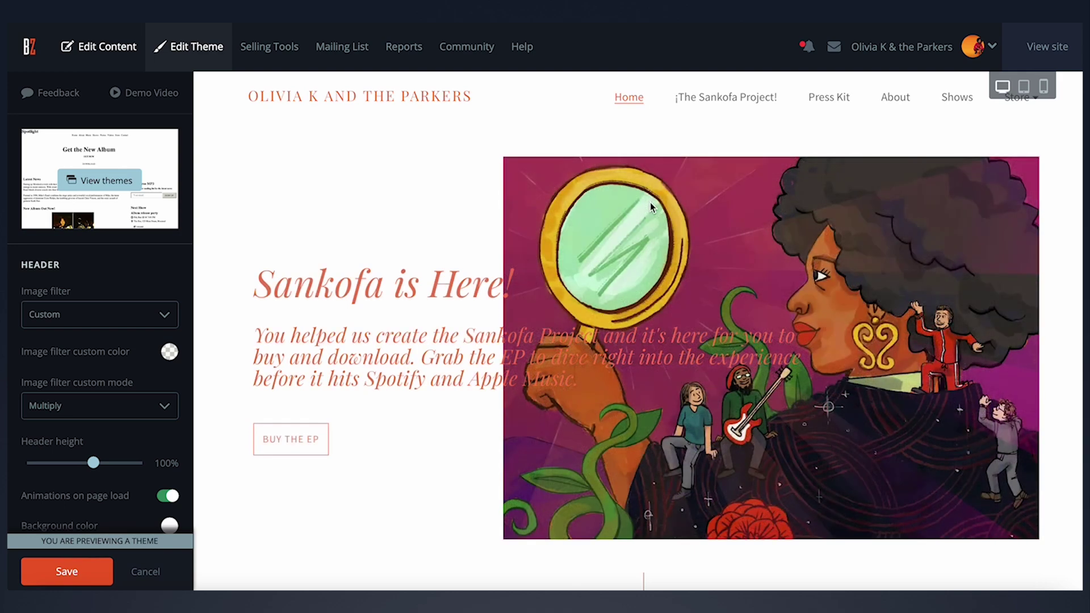
# Step: Raise the Spotlight header height from 100% to about 118%
pyautogui.scroll(-5, 649, 202)
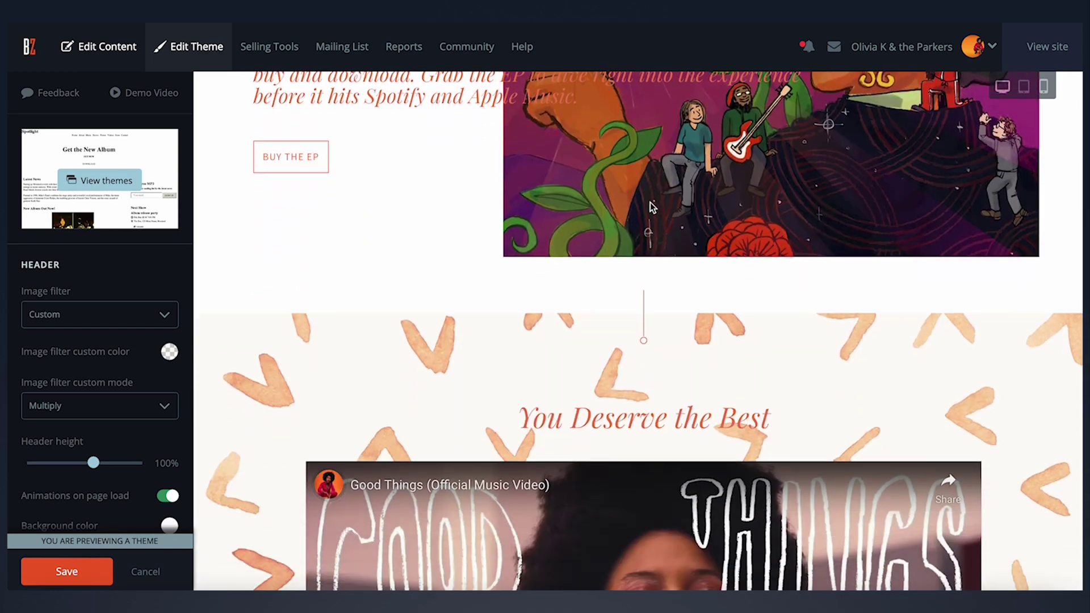
pyautogui.scroll(-5, 650, 203)
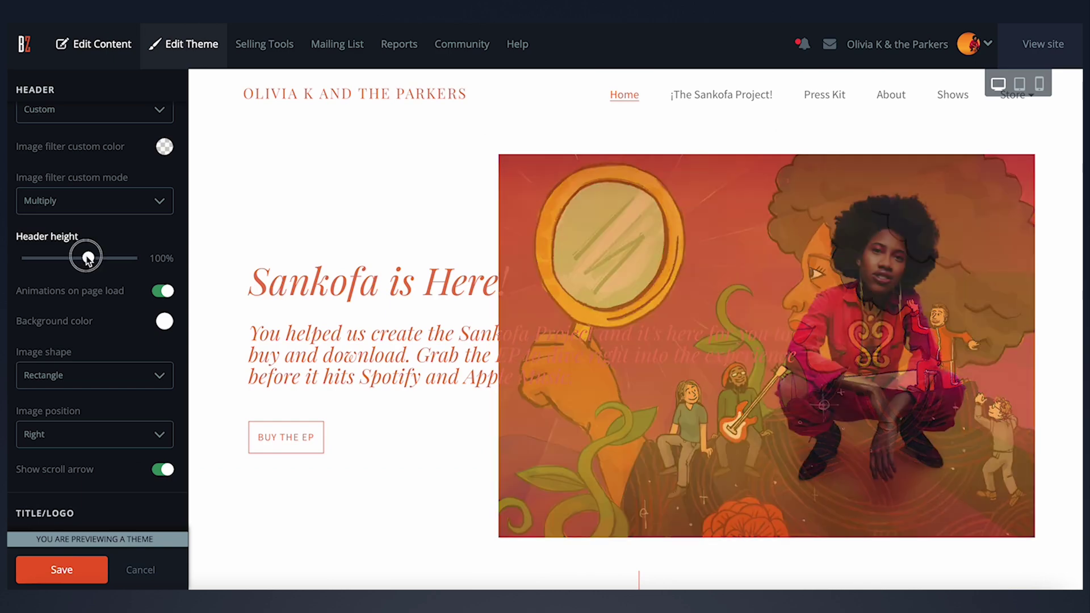
pyautogui.moveTo(87, 253); pyautogui.dragTo(111, 258)
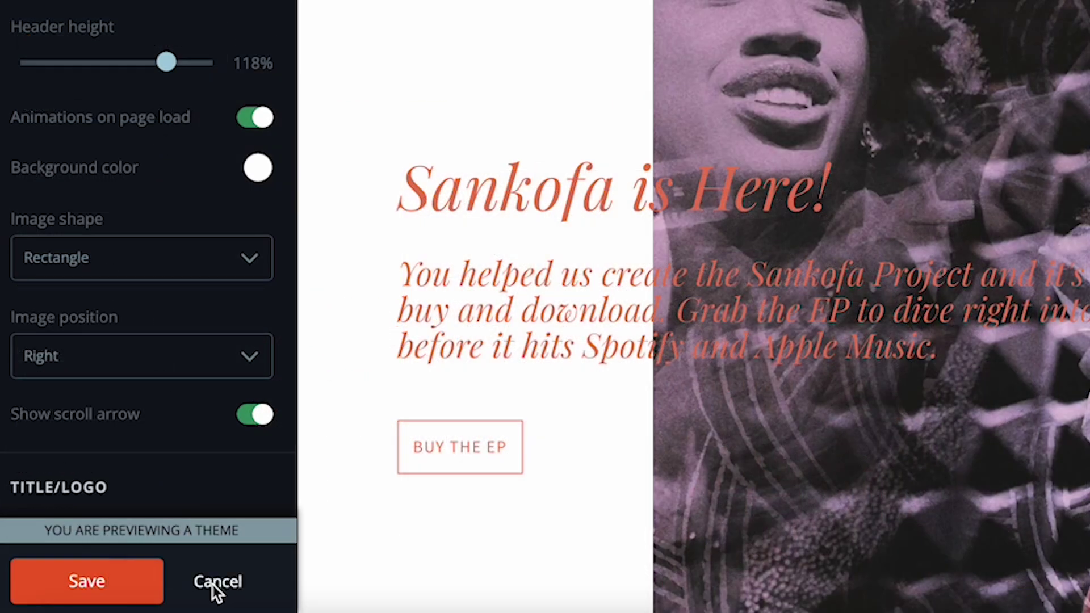
# Step: Save the customized theme to My themes, answer the publish prompt, and dismiss the notice
pyautogui.click(141, 569)
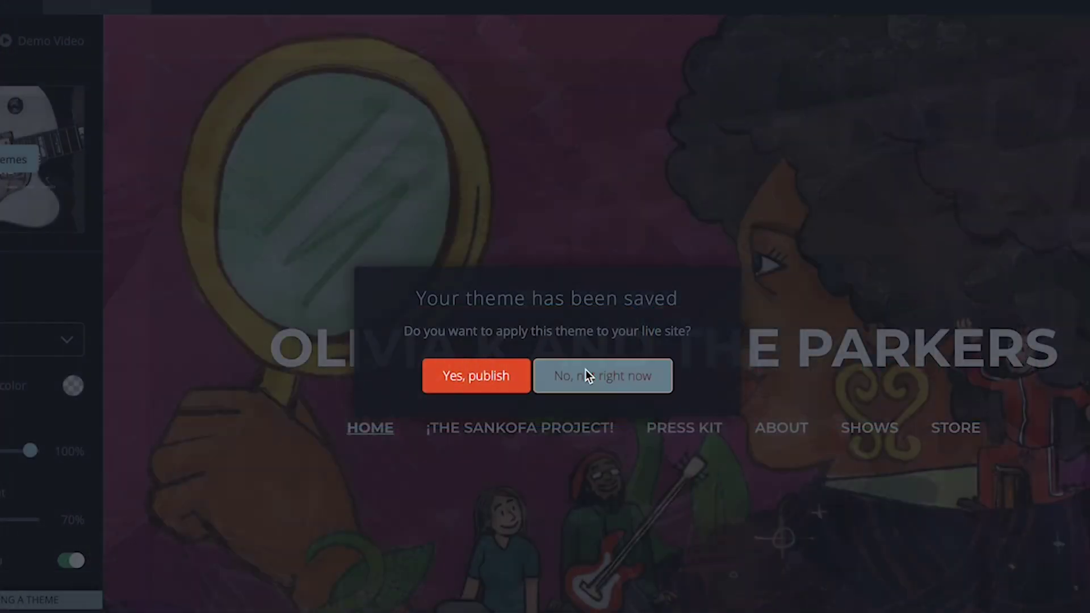
pyautogui.click(596, 377)
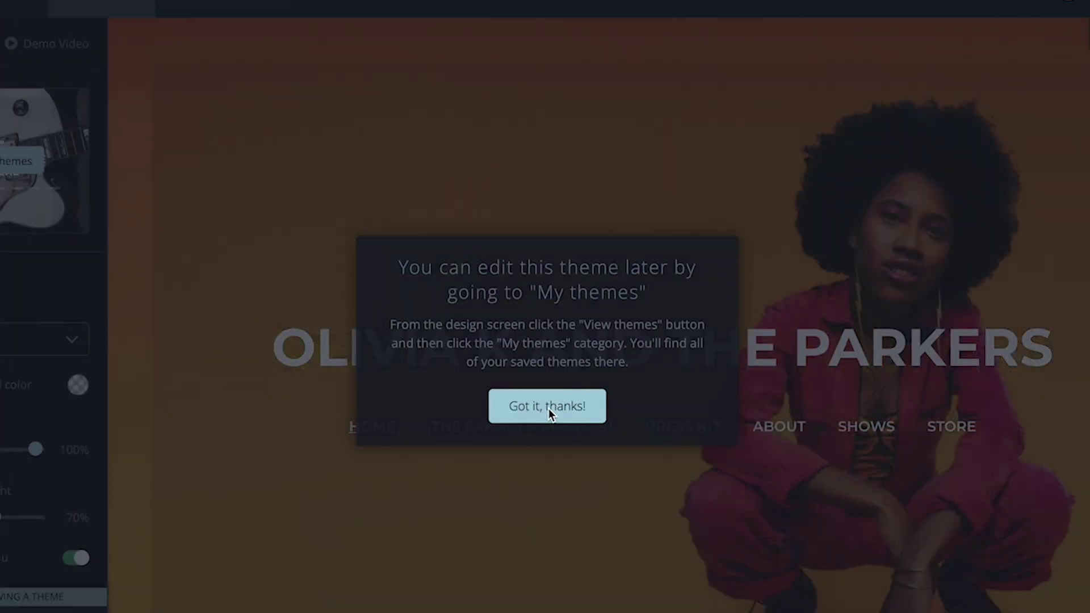
pyautogui.click(549, 409)
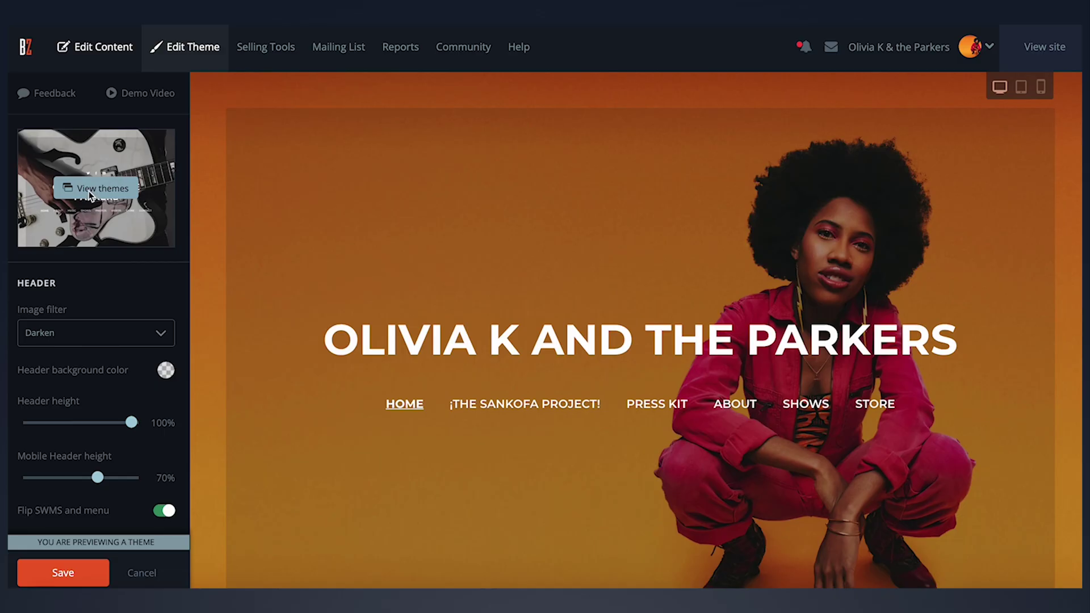
# Step: Open Your themes and set the header image filter to Grayscale after trying Lighten
pyautogui.click(89, 190)
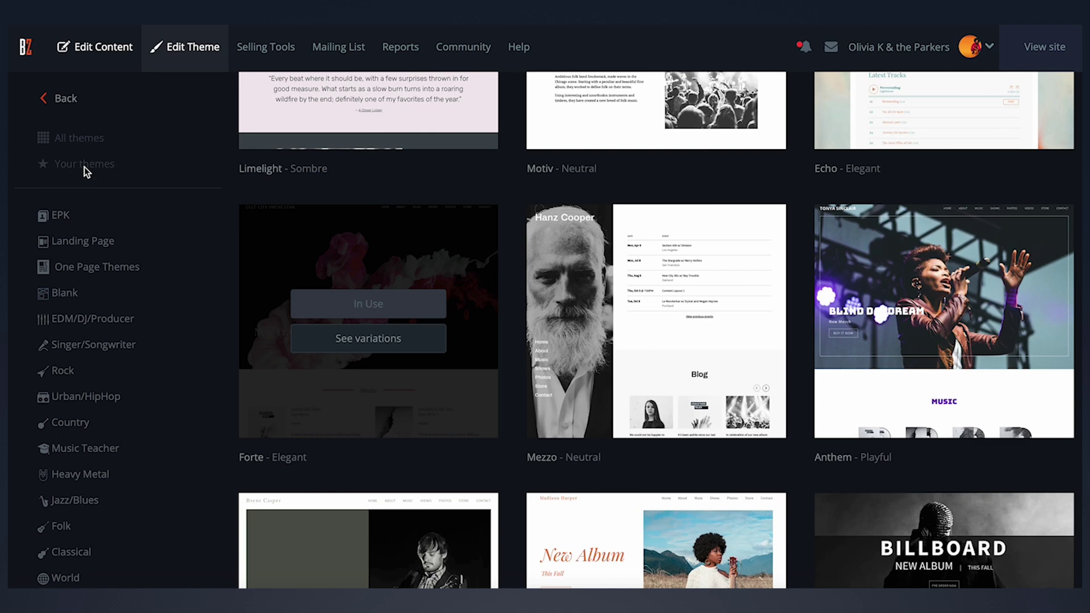
pyautogui.click(84, 167)
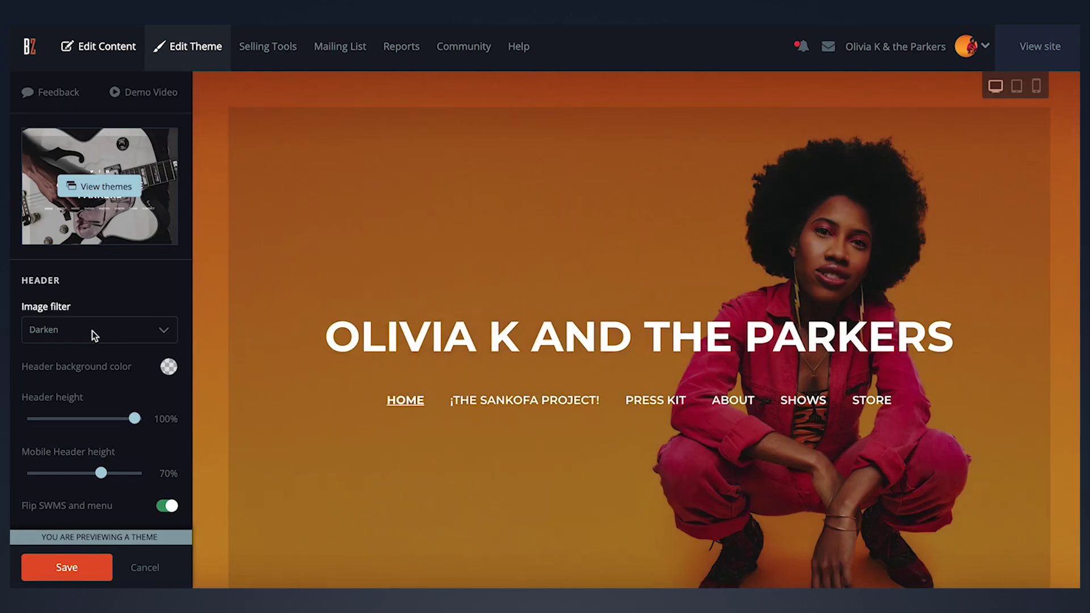
pyautogui.click(92, 330)
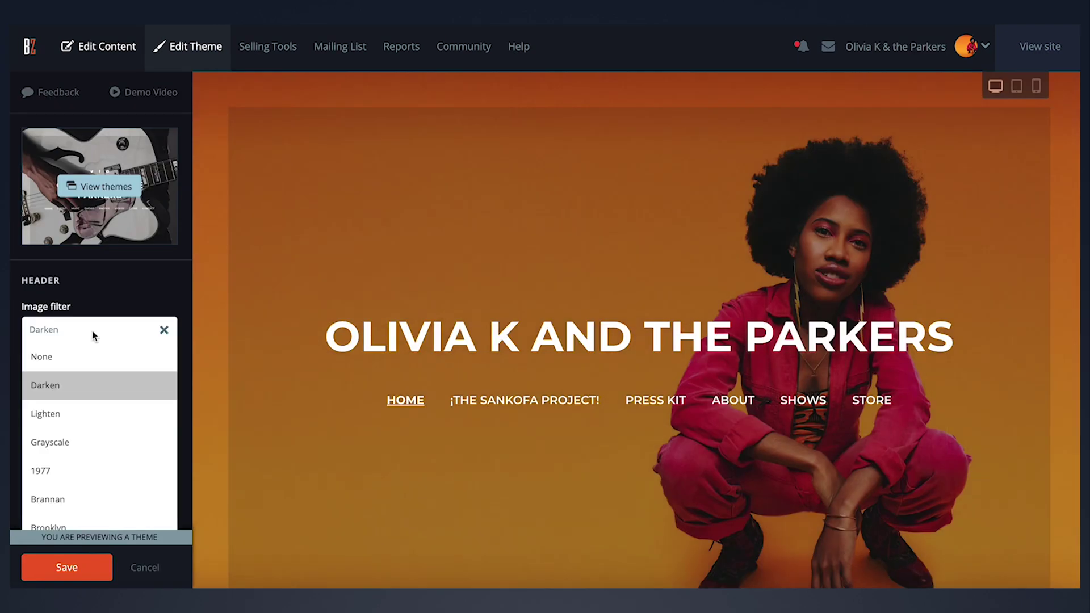
pyautogui.click(62, 415)
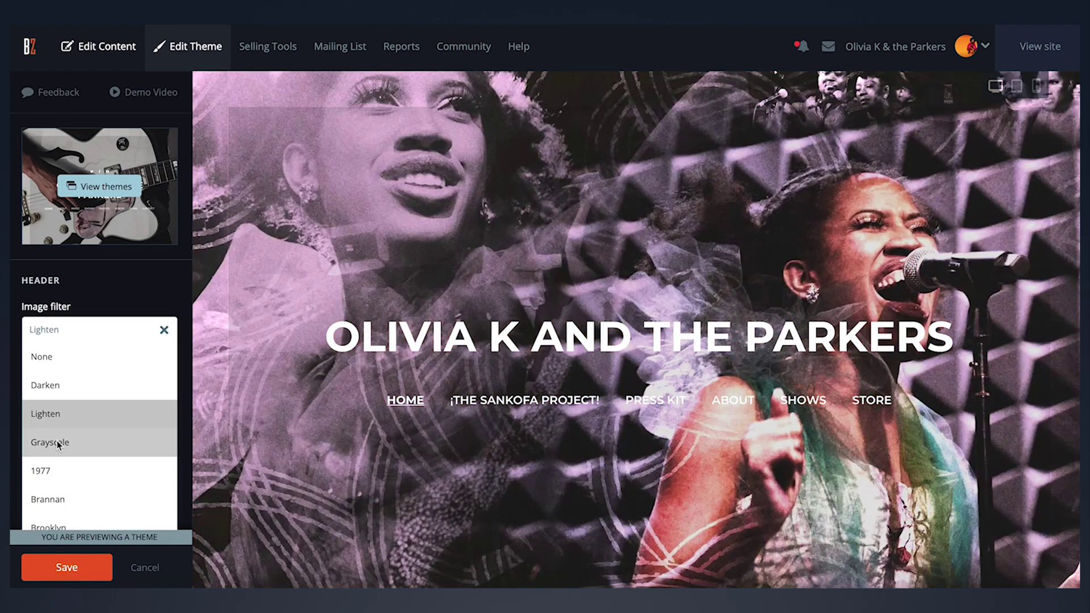
pyautogui.click(58, 443)
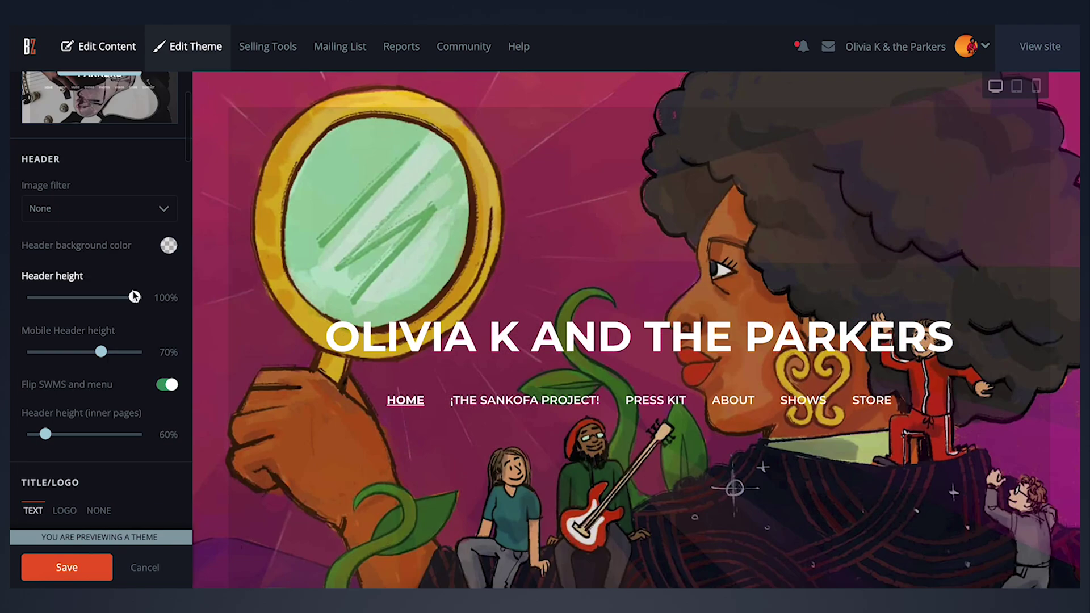
# Step: Shrink the header height to about 78% and the mobile header height to 66%
pyautogui.moveTo(118, 299); pyautogui.dragTo(92, 295)
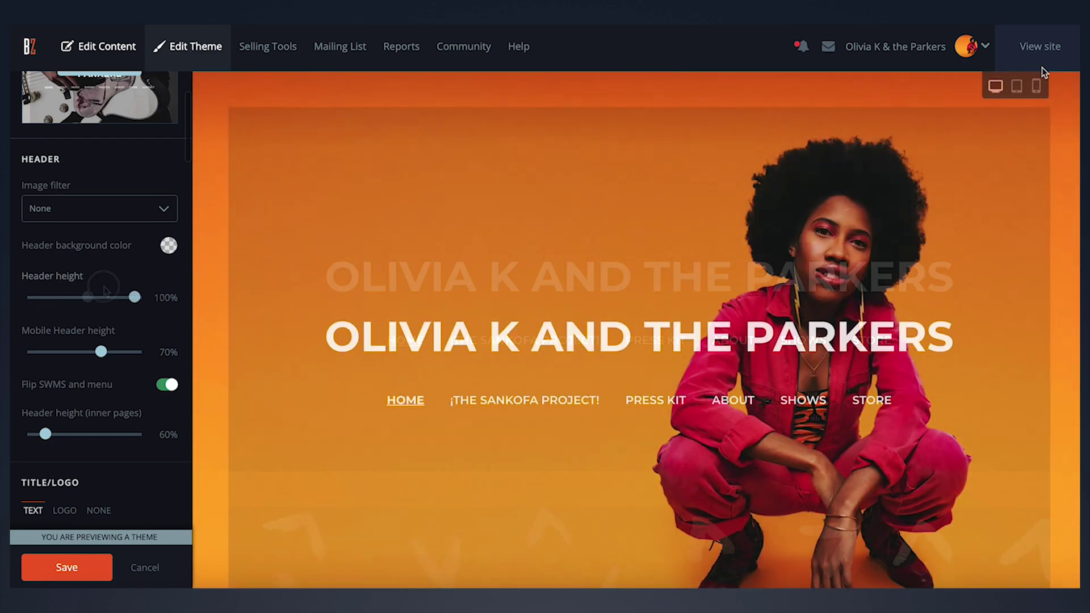
pyautogui.click(1035, 87)
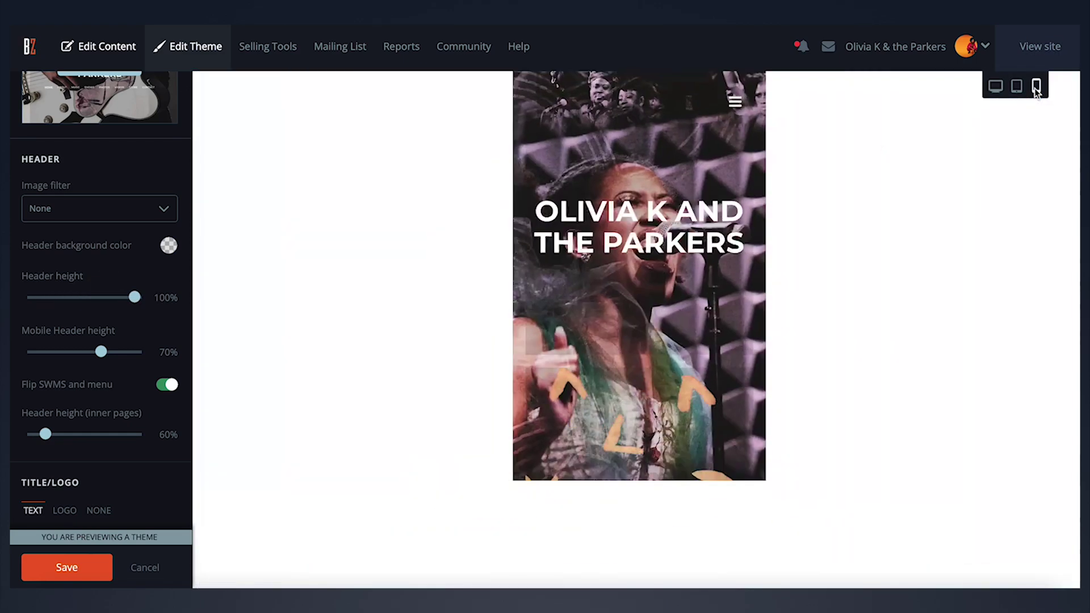
pyautogui.moveTo(101, 352); pyautogui.dragTo(61, 348)
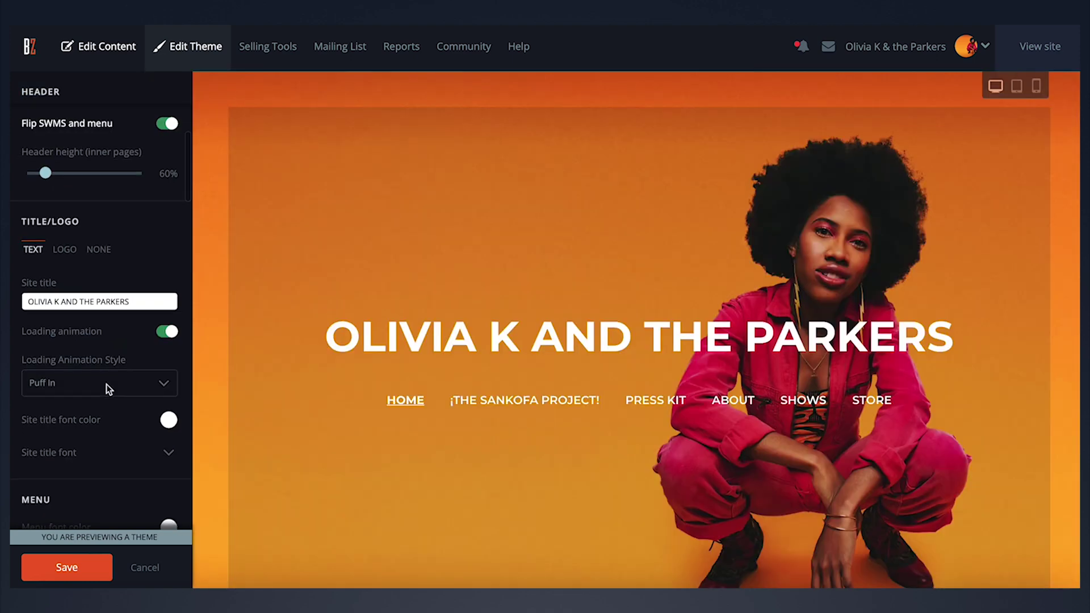
# Step: Set the title's loading animation to Slide In from Back
pyautogui.scroll(-2, 107, 384)
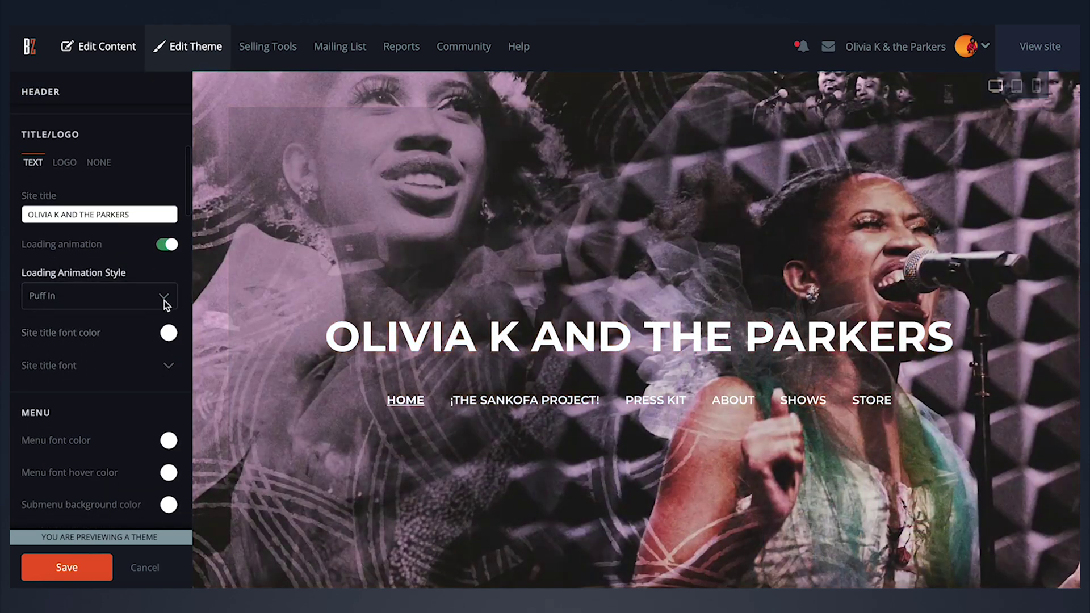
pyautogui.click(164, 299)
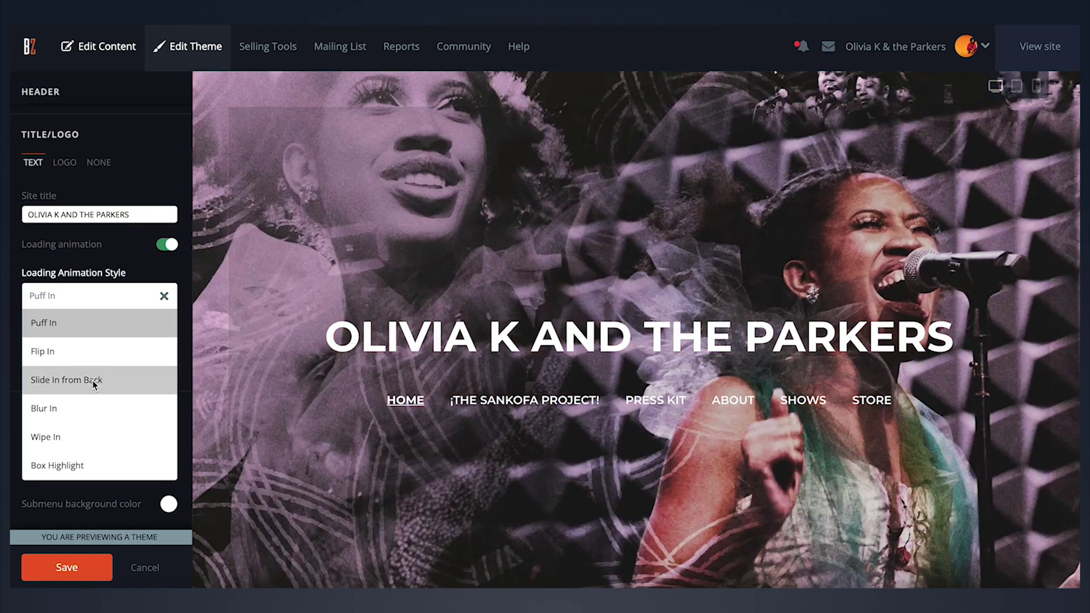
pyautogui.click(92, 379)
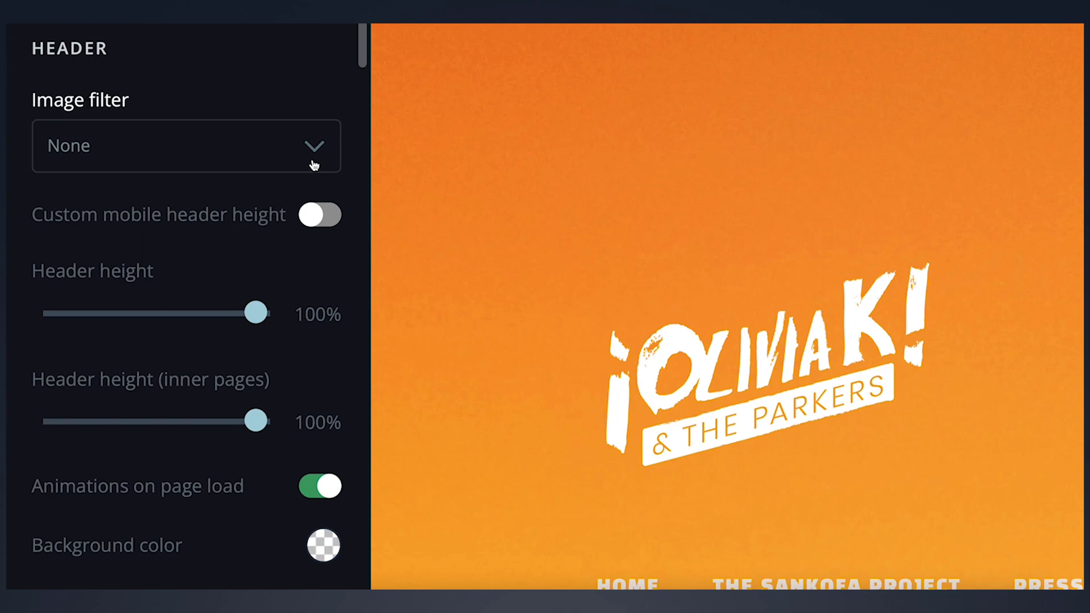
# Step: Enable Custom mobile header height, set it to about 75%, then lower it in phone preview
pyautogui.click(312, 216)
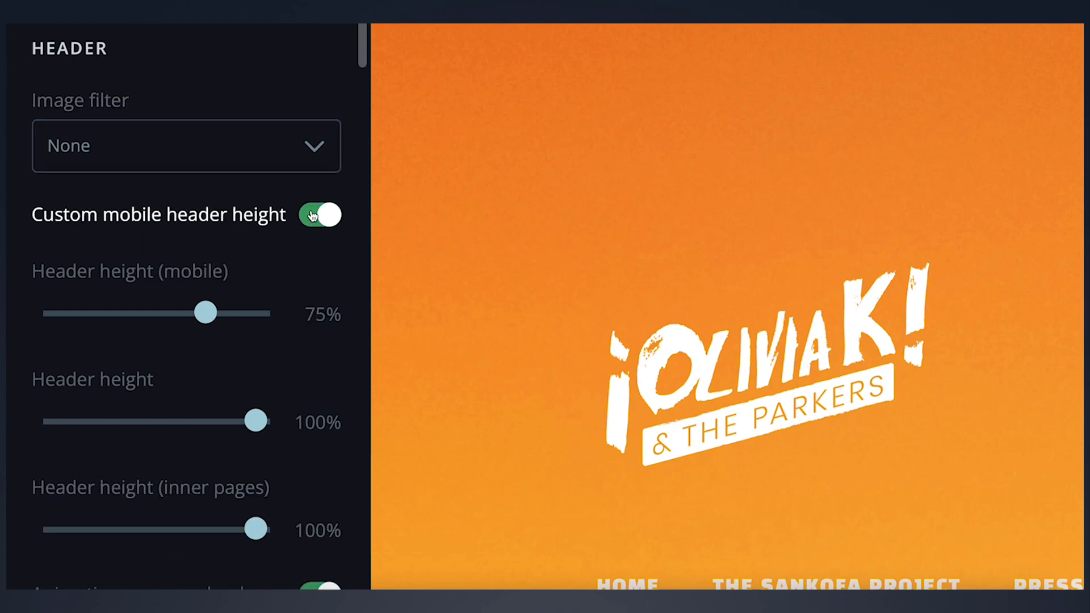
pyautogui.moveTo(230, 314); pyautogui.dragTo(216, 314)
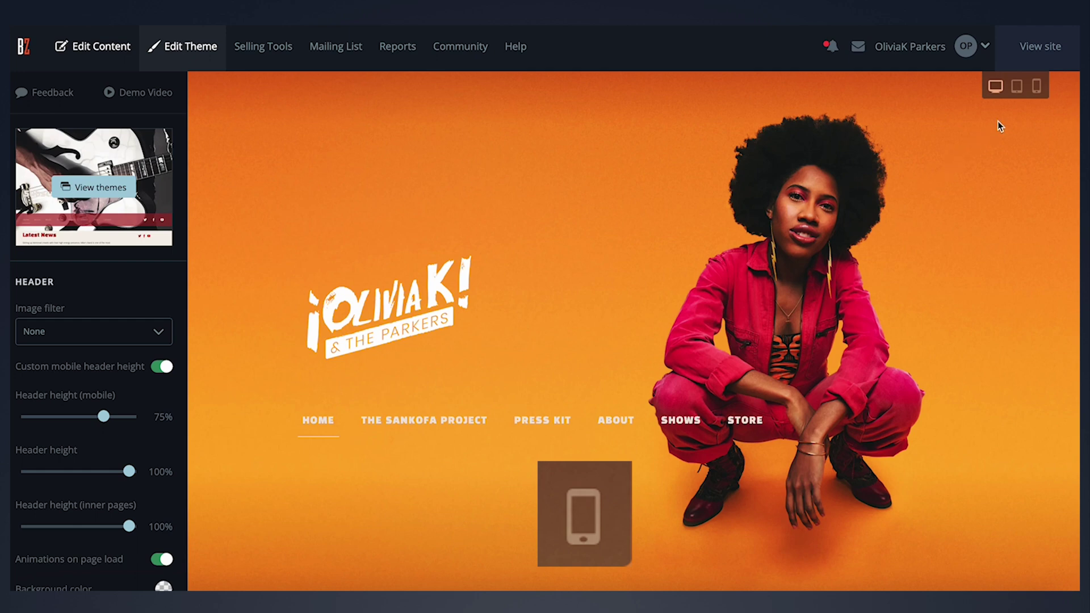
pyautogui.click(1037, 87)
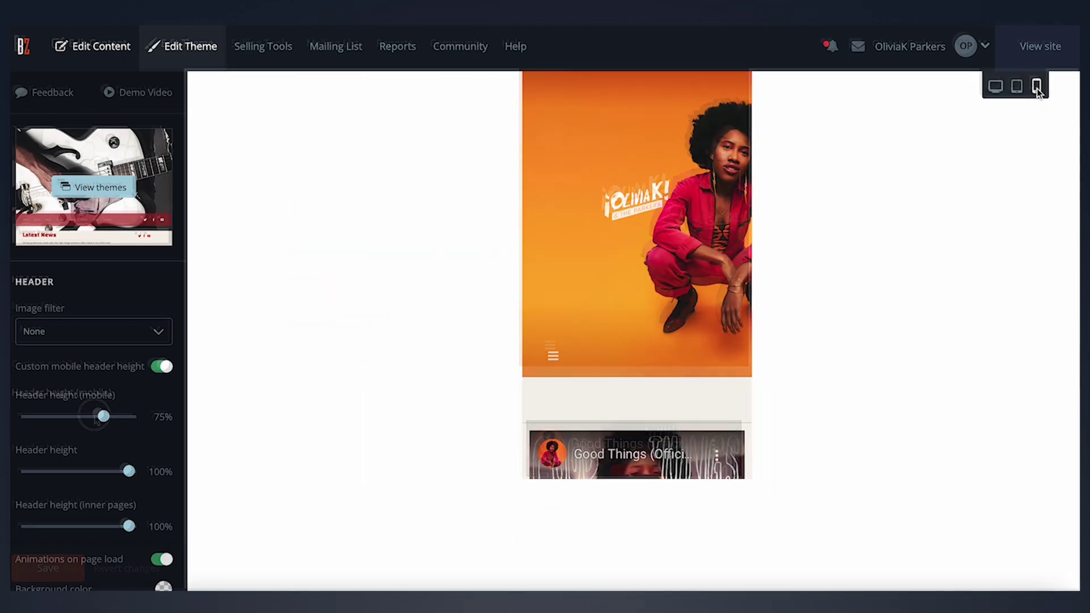
pyautogui.moveTo(104, 416); pyautogui.dragTo(53, 415)
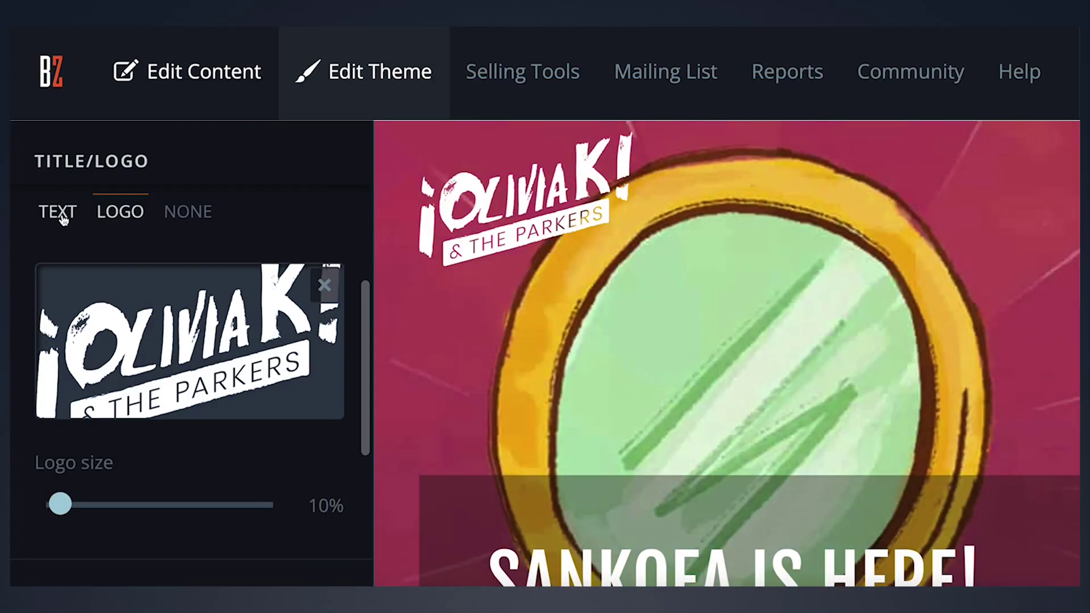
# Step: Switch the site title to text, coloured red, in Chivo at 12px
pyautogui.click(59, 212)
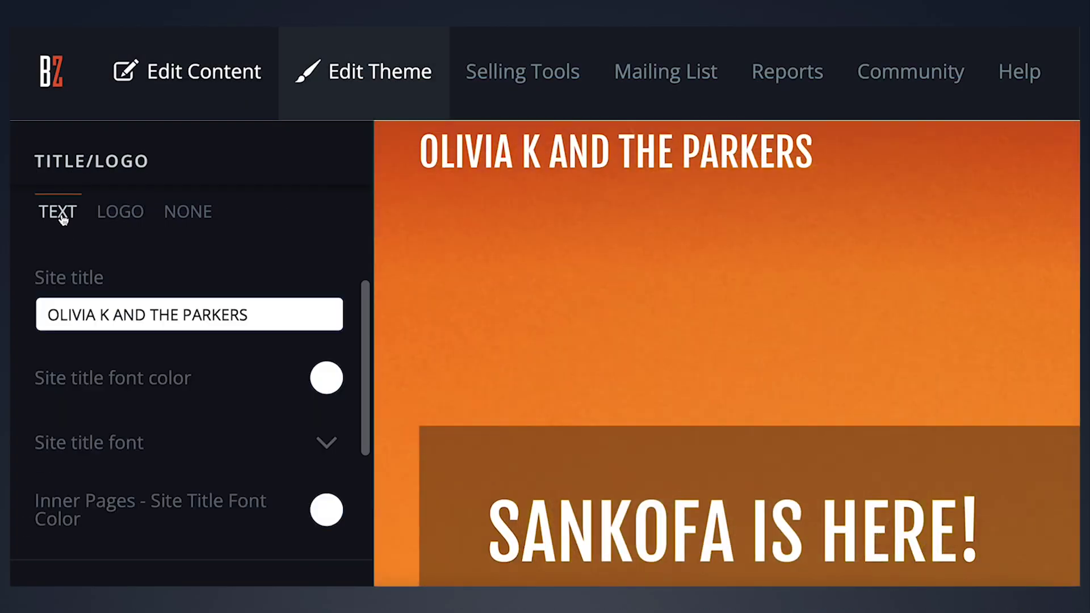
pyautogui.click(326, 386)
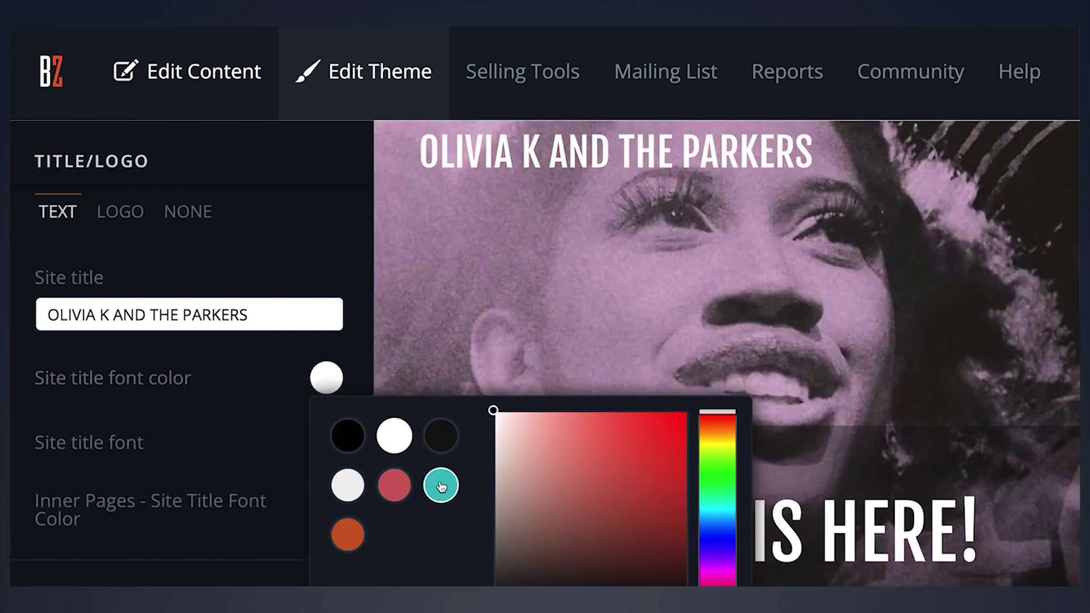
pyautogui.click(441, 486)
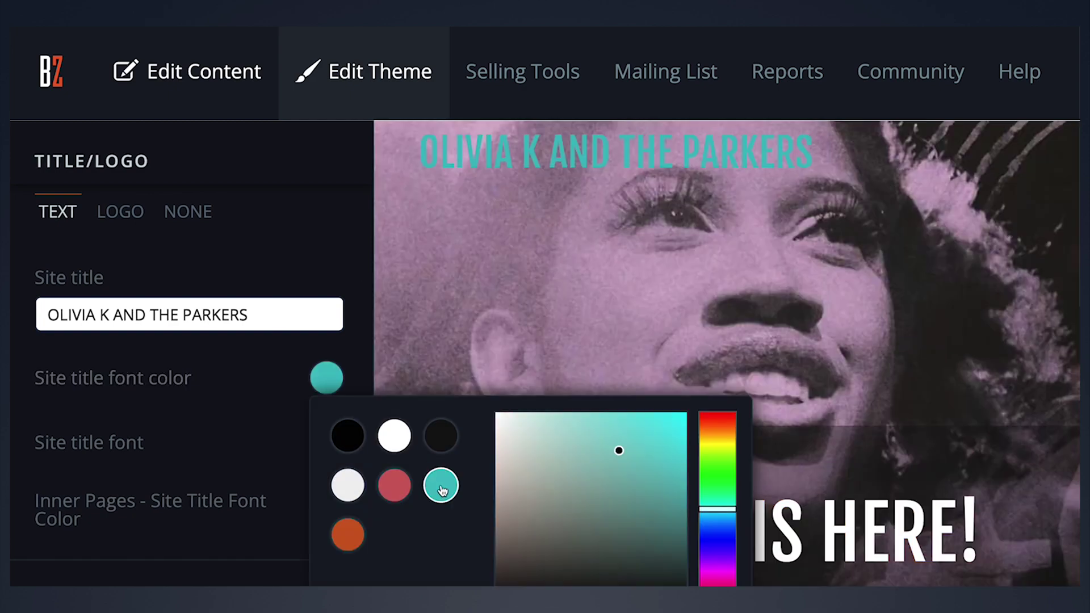
pyautogui.click(399, 493)
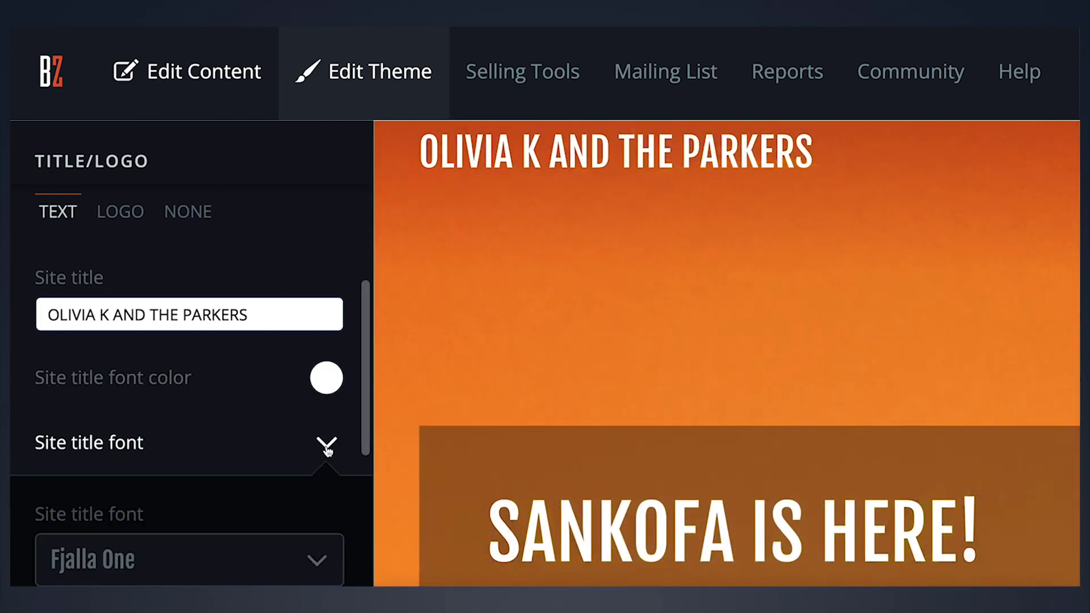
pyautogui.scroll(-3, 323, 447)
pyautogui.click(316, 312)
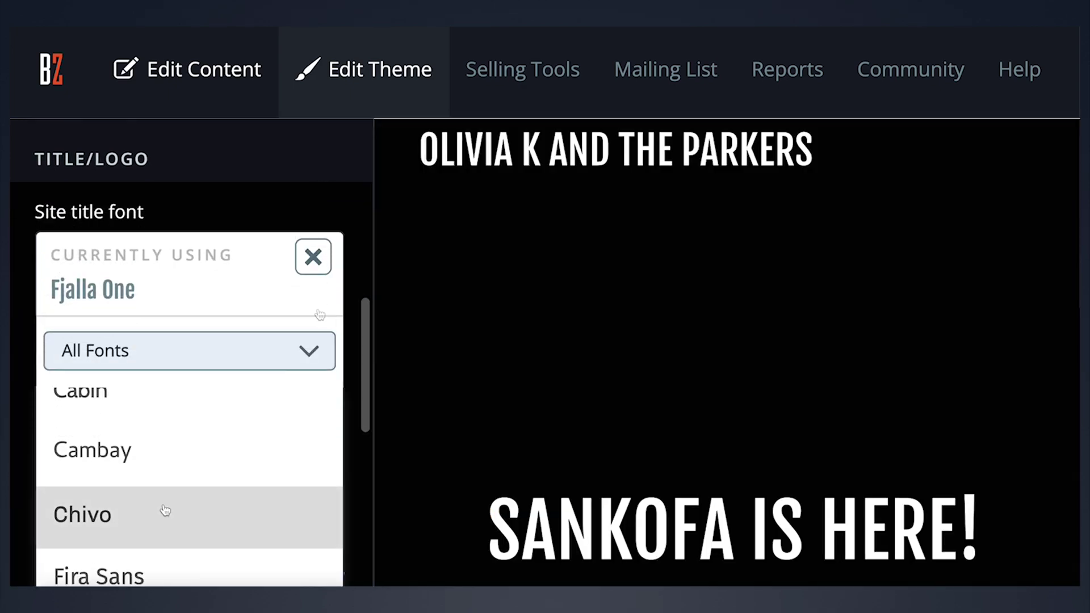
pyautogui.click(165, 509)
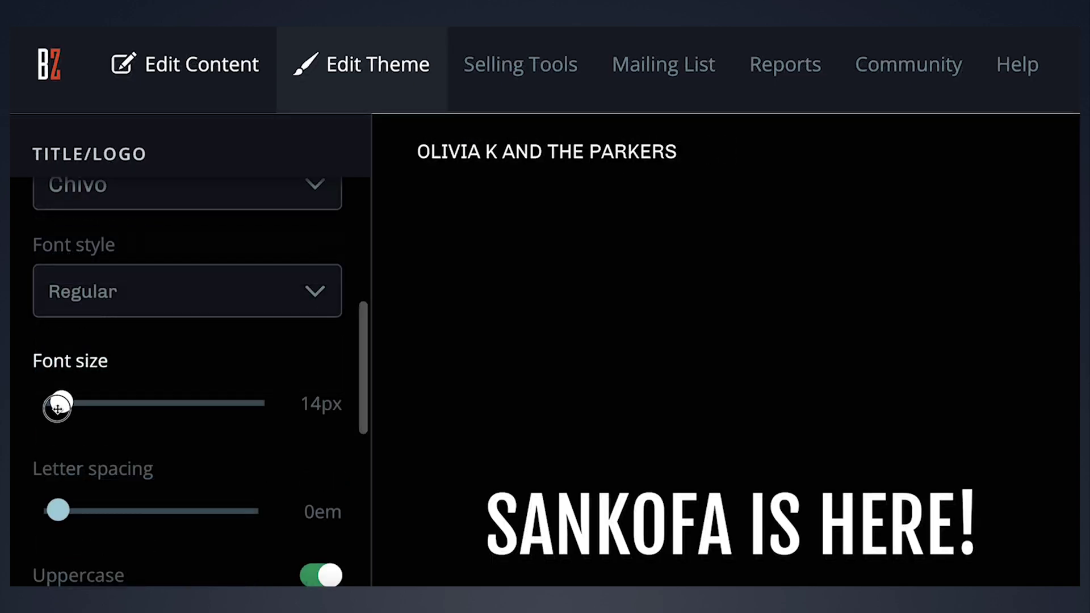
pyautogui.moveTo(61, 406); pyautogui.dragTo(59, 407)
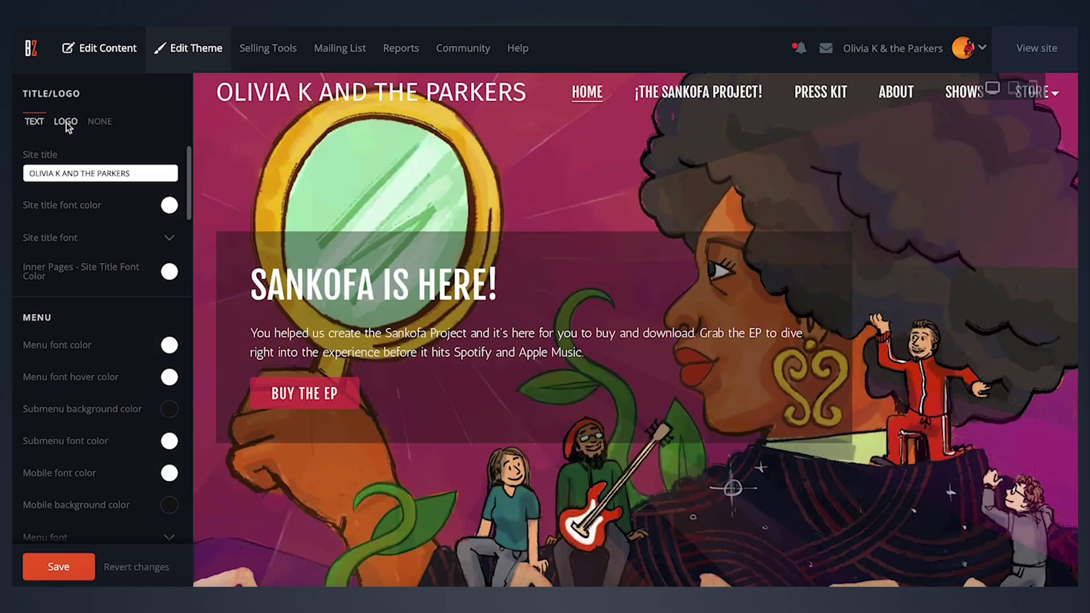
# Step: Switch back to the logo, move it lower in the header, and centre it horizontally
pyautogui.click(66, 122)
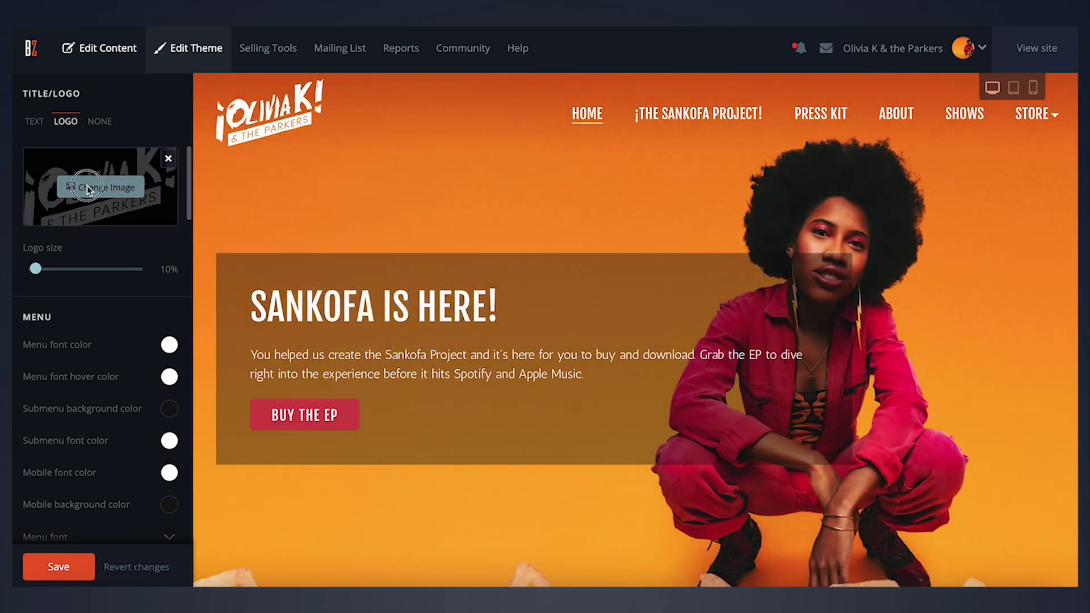
pyautogui.click(86, 185)
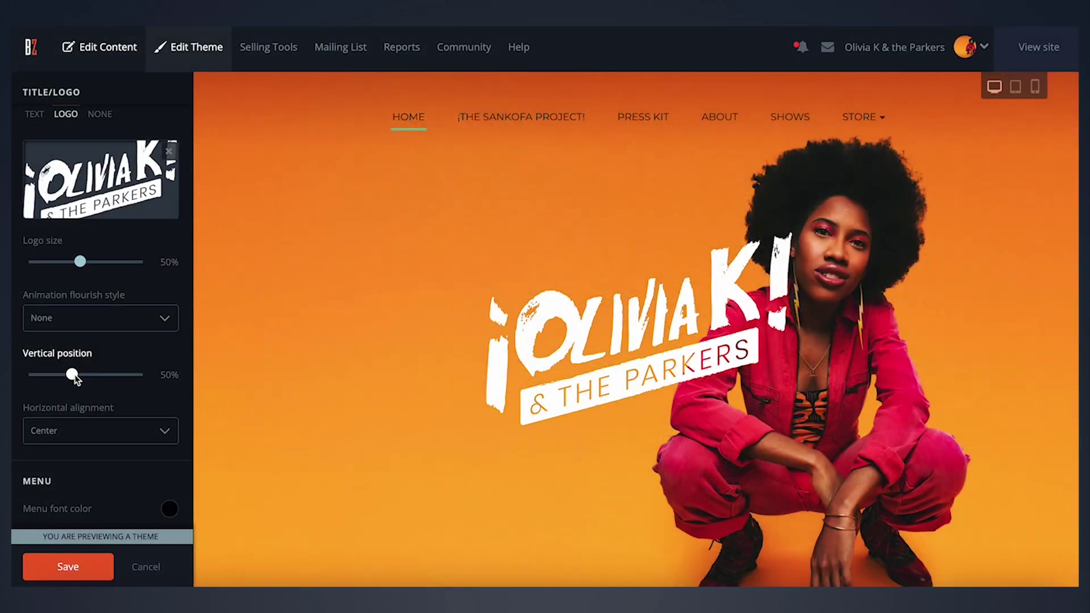
pyautogui.moveTo(74, 374); pyautogui.dragTo(100, 374)
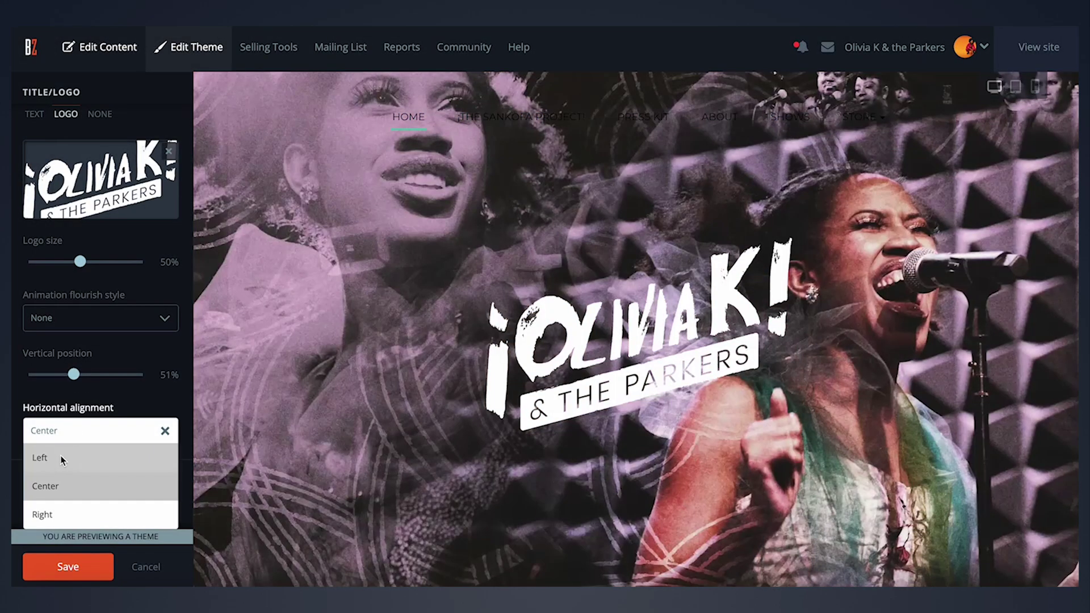
pyautogui.click(60, 455)
pyautogui.click(68, 434)
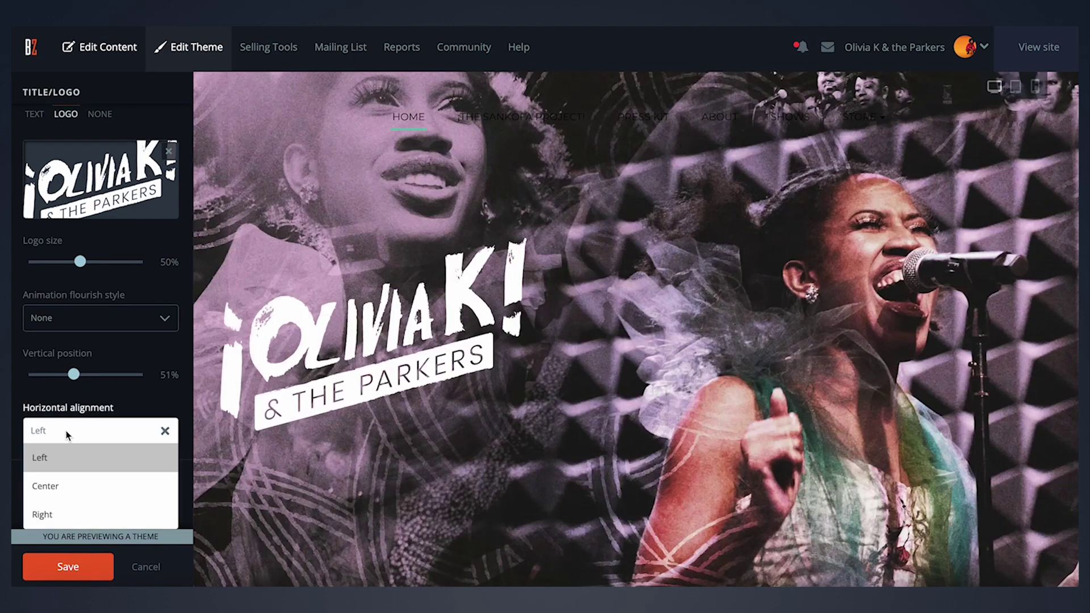
pyautogui.click(60, 515)
pyautogui.click(74, 441)
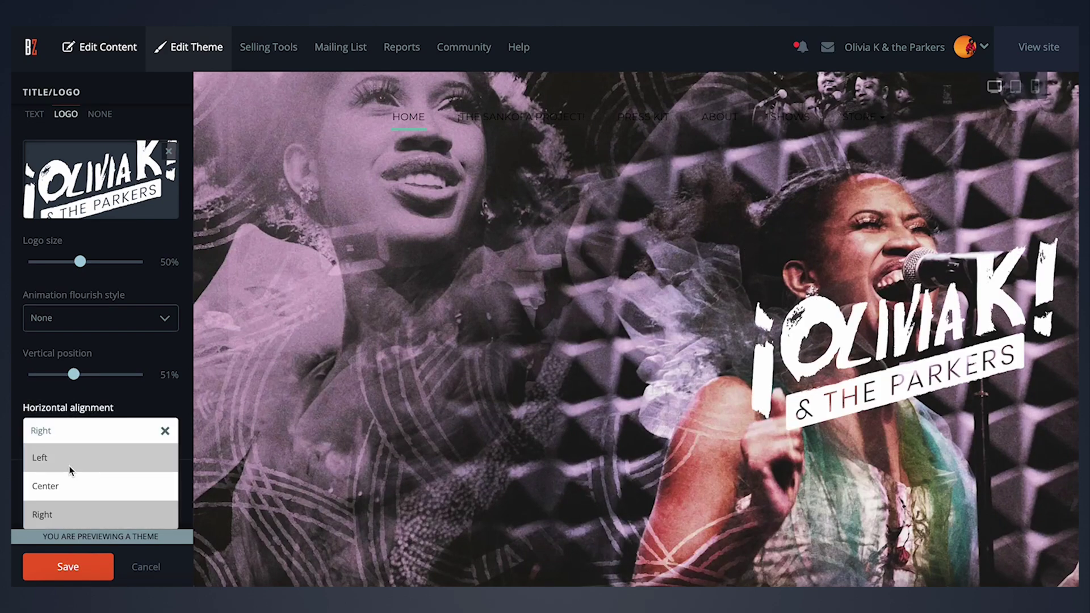
pyautogui.click(63, 486)
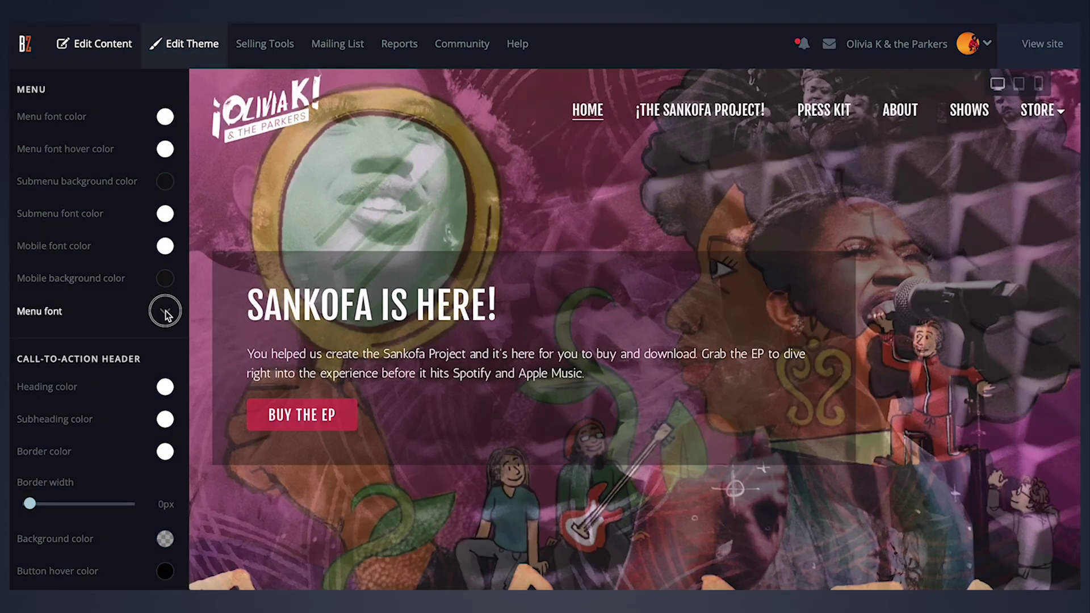
# Step: Set the menu font to Fira Sans
pyautogui.click(171, 311)
pyautogui.click(161, 382)
pyautogui.scroll(-4, 137, 352)
pyautogui.click(115, 309)
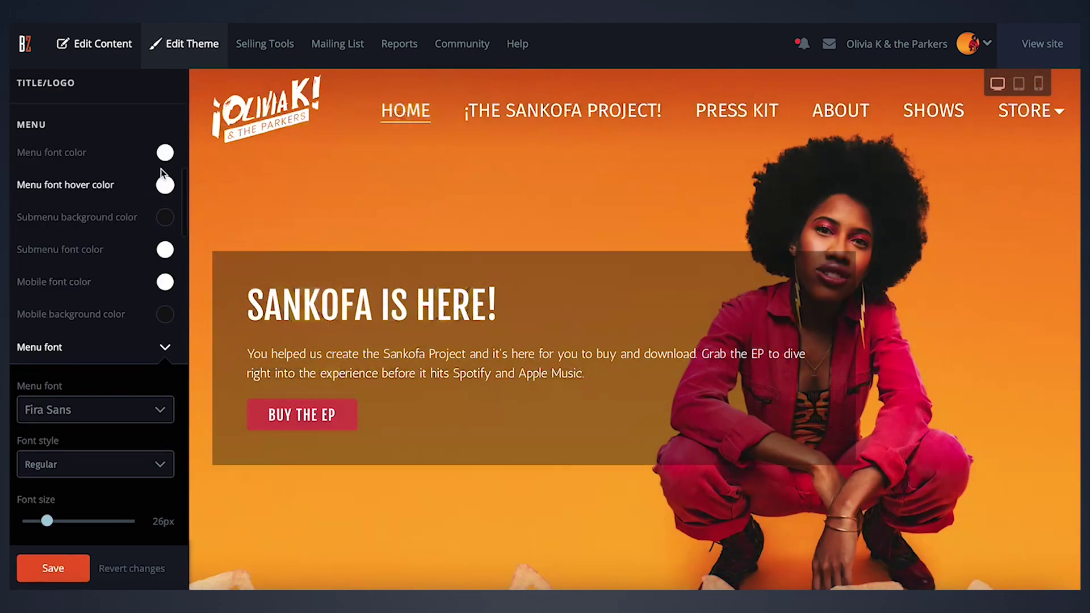
# Step: Colour the menu links pink and give submenus a teal background
pyautogui.click(164, 153)
pyautogui.click(221, 208)
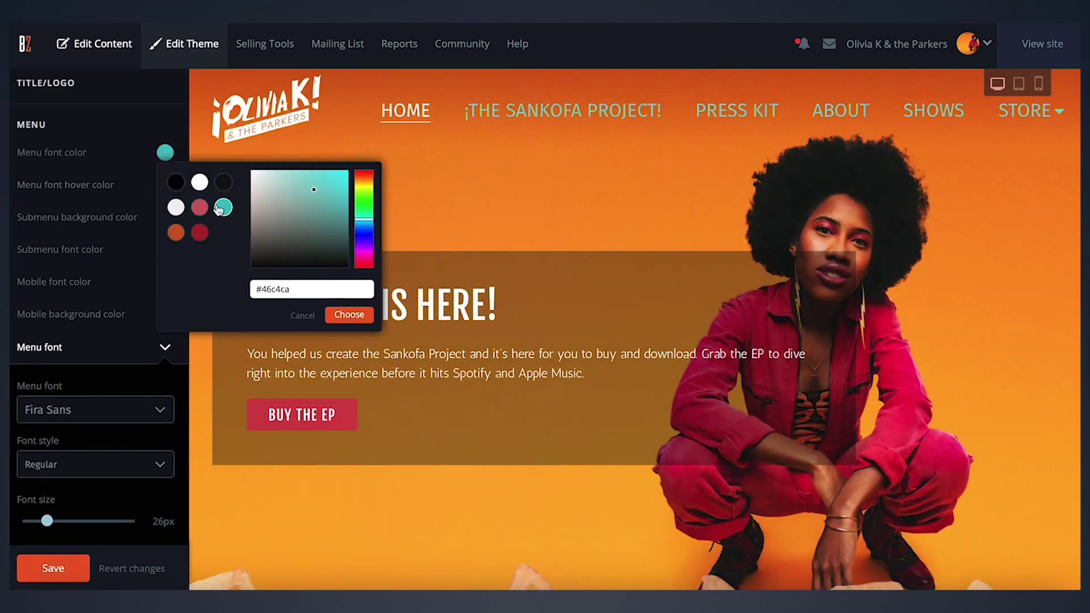
pyautogui.click(199, 208)
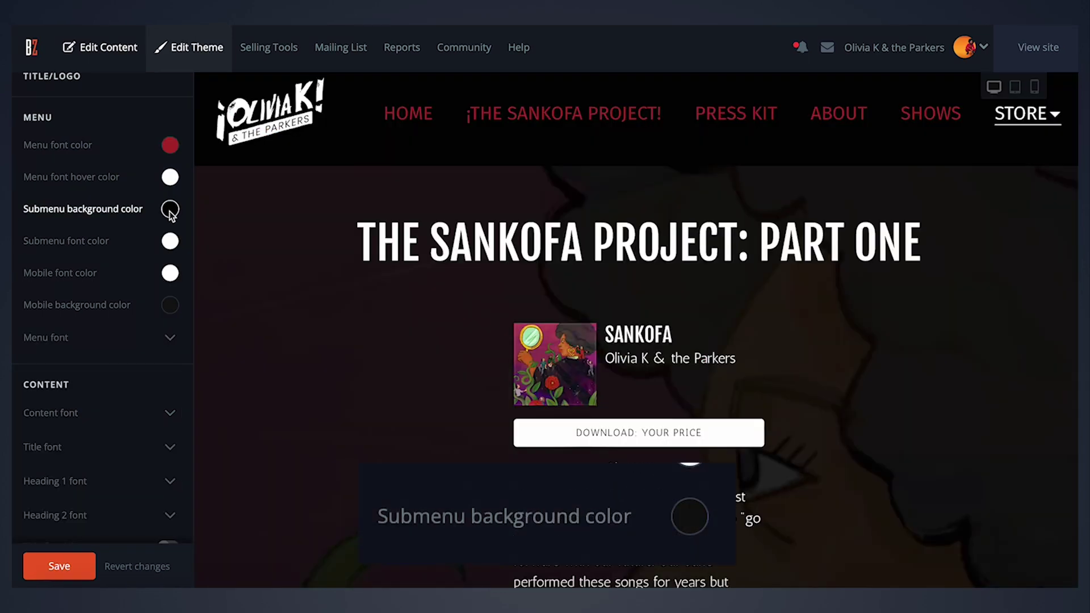
pyautogui.click(170, 210)
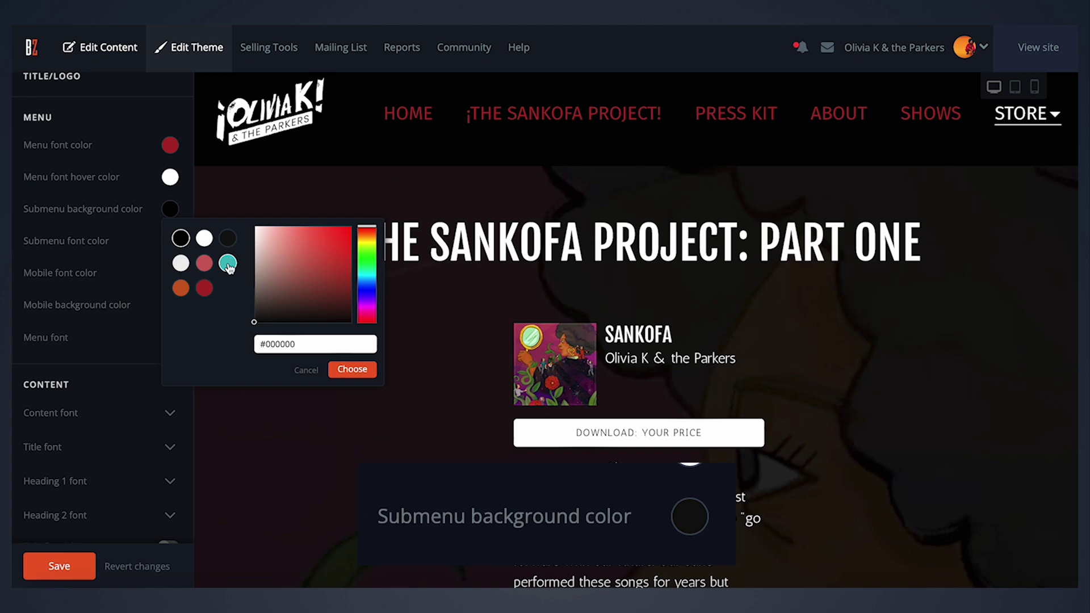
pyautogui.click(351, 370)
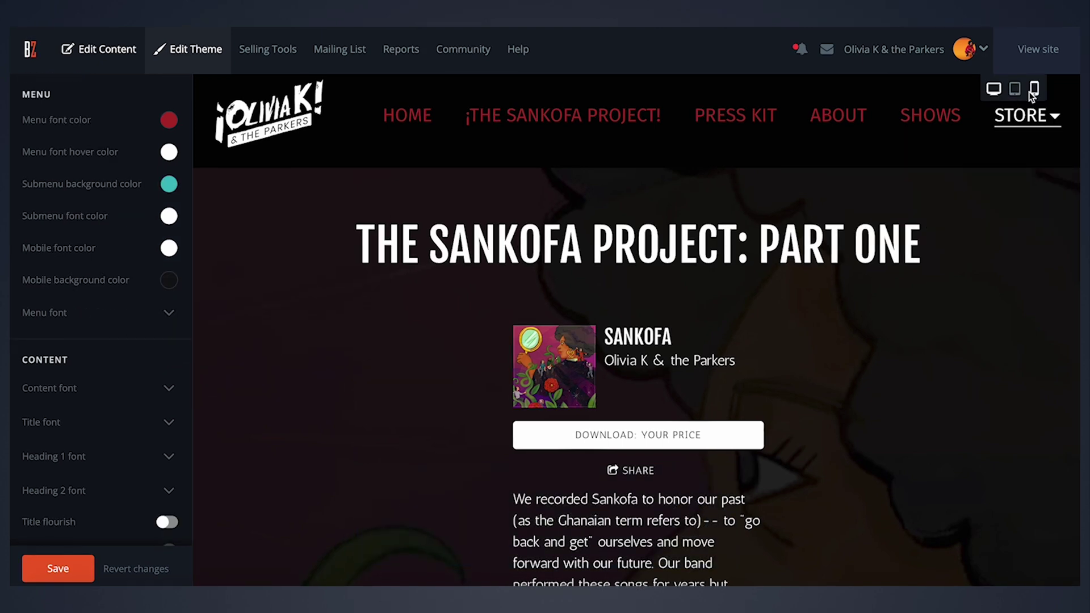
# Step: Preview the phone layout with the mobile menu open and bring up its font colour choices
pyautogui.click(1033, 91)
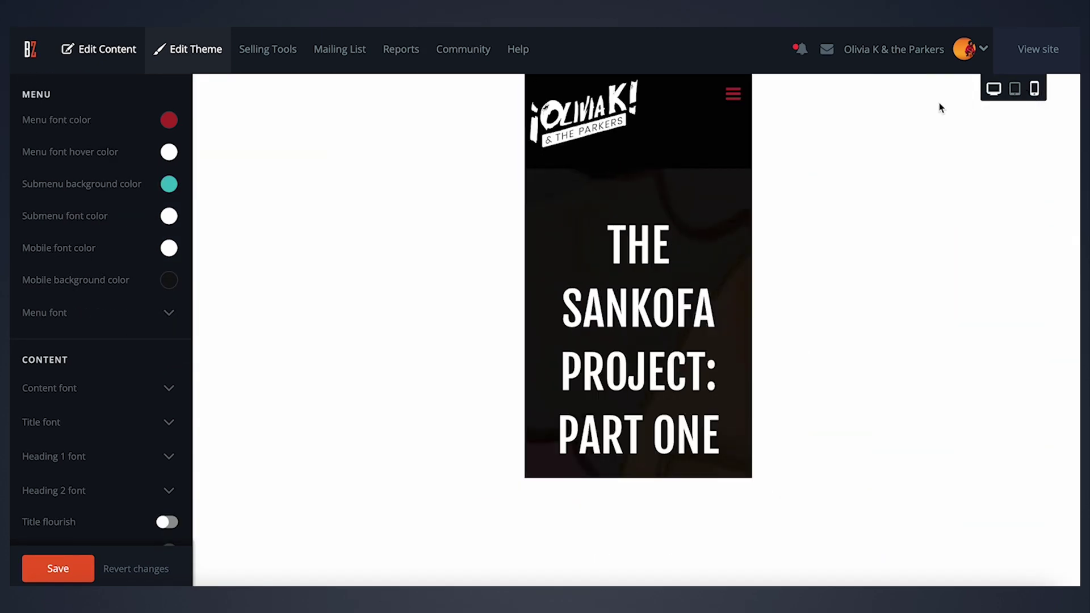
pyautogui.click(734, 98)
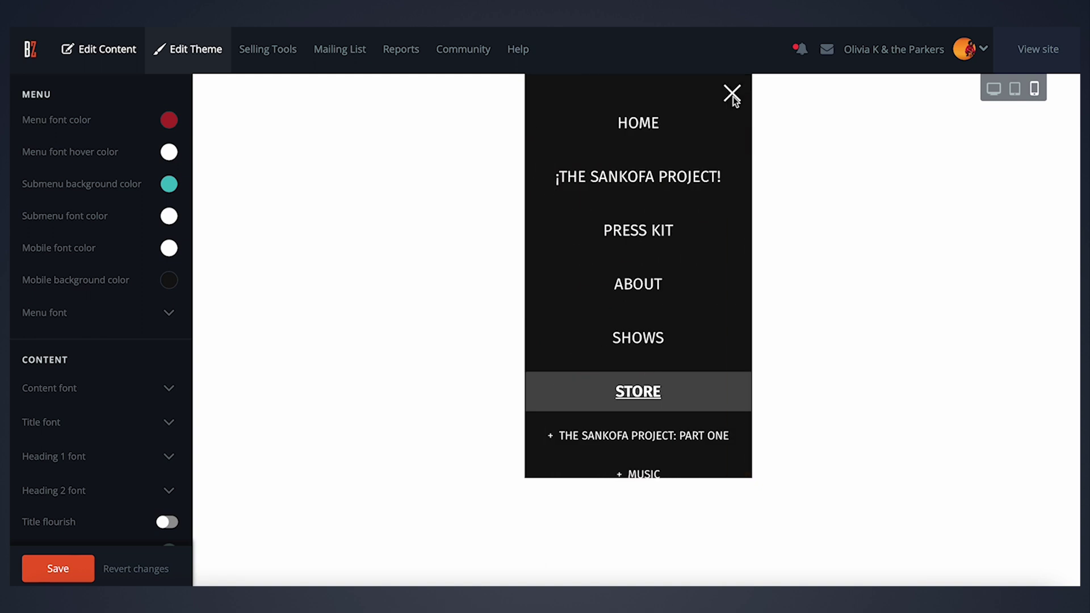
pyautogui.click(168, 248)
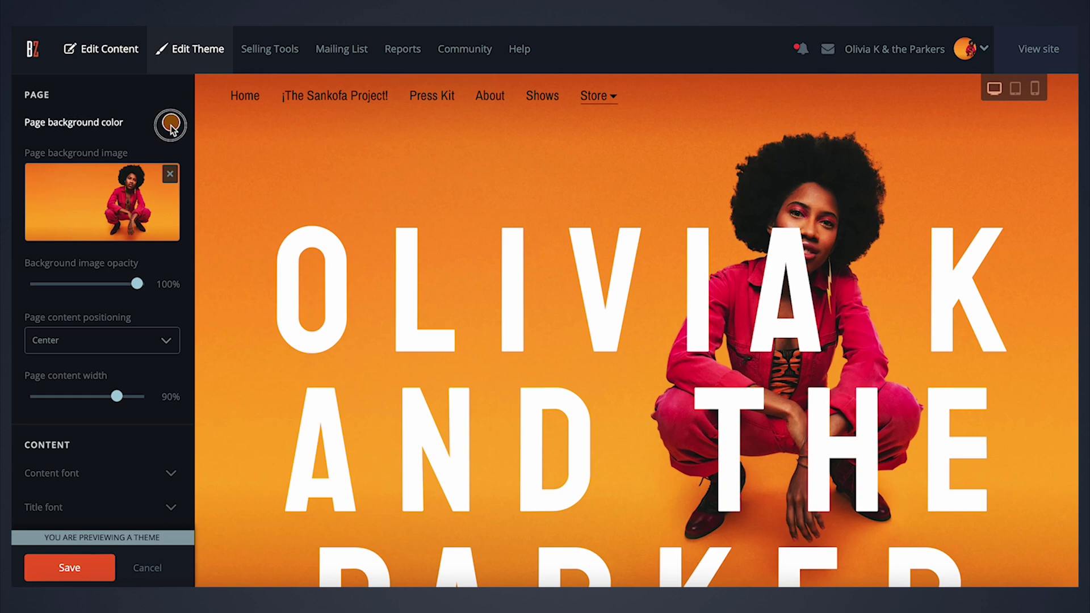
# Step: Give the page a pink background colour with the singer-at-microphone photo as background image
pyautogui.click(171, 124)
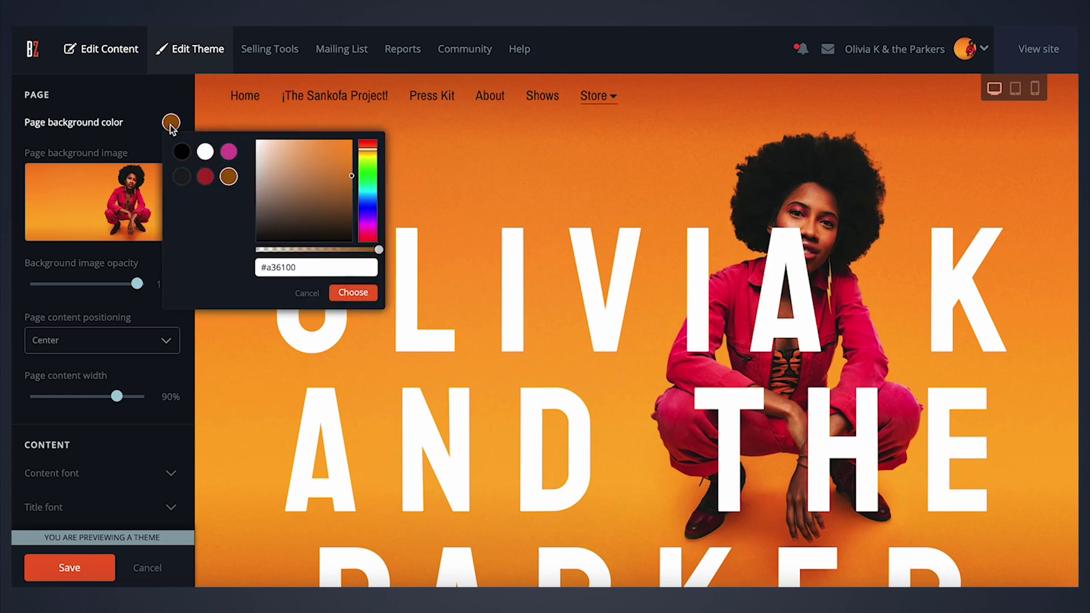
pyautogui.click(353, 292)
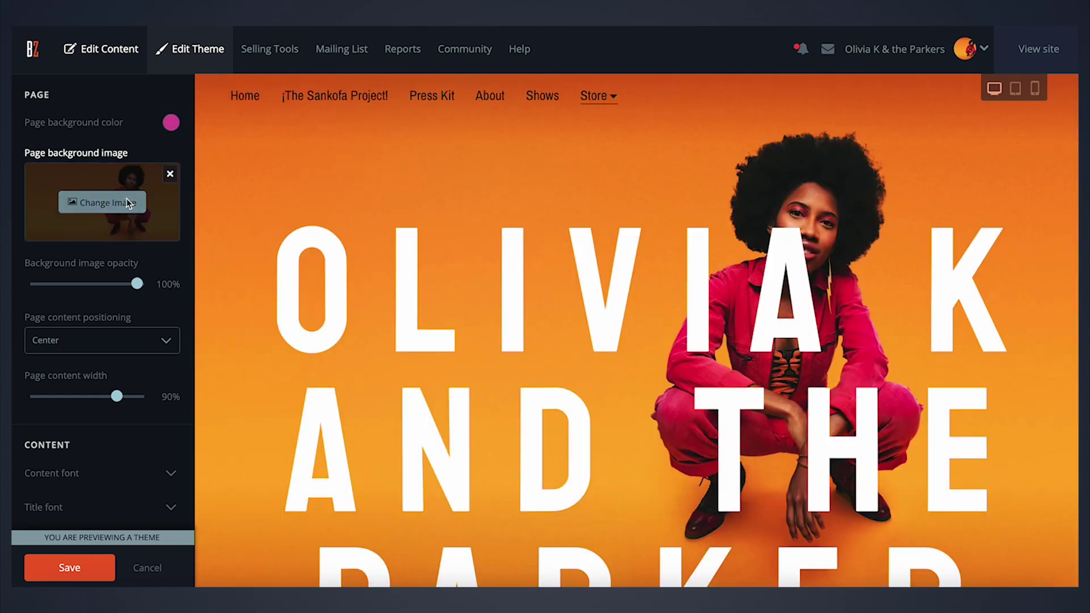
pyautogui.click(126, 202)
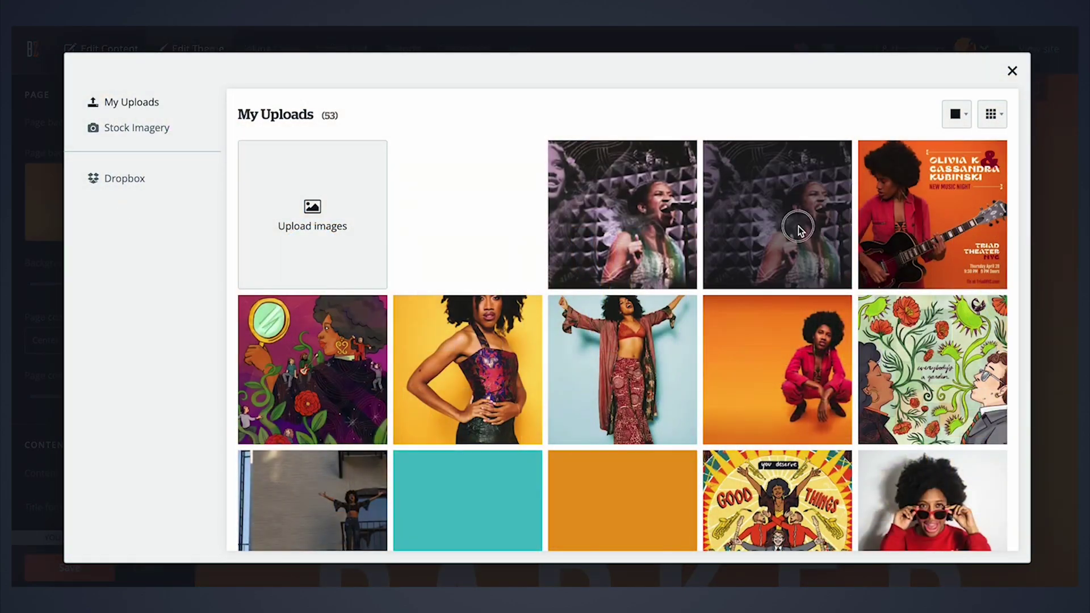
pyautogui.click(798, 227)
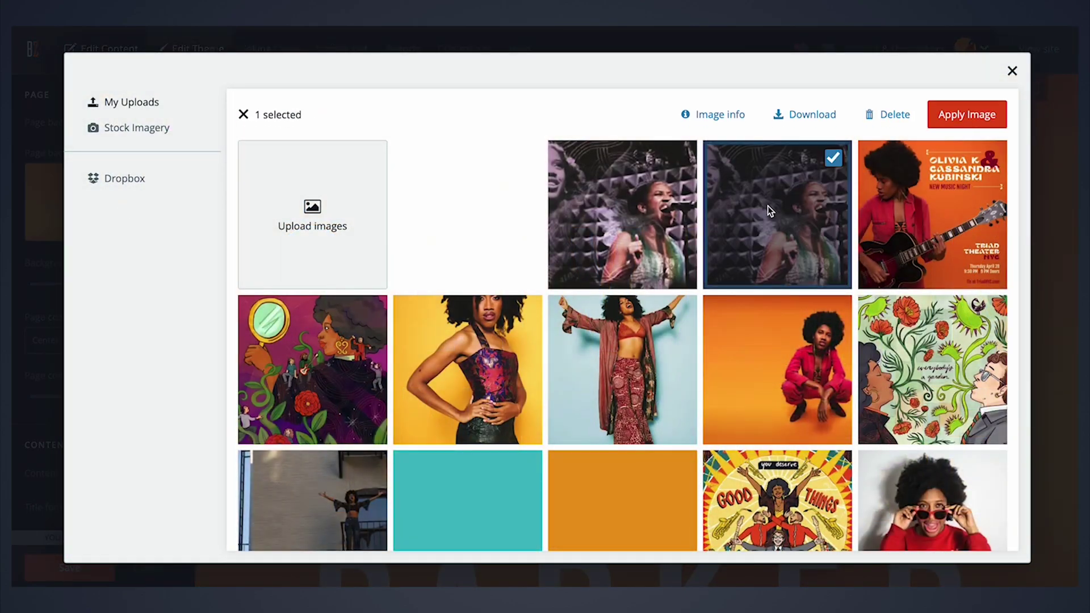
pyautogui.click(965, 113)
# Step: Position the page content on the right at 69% width
pyautogui.click(114, 341)
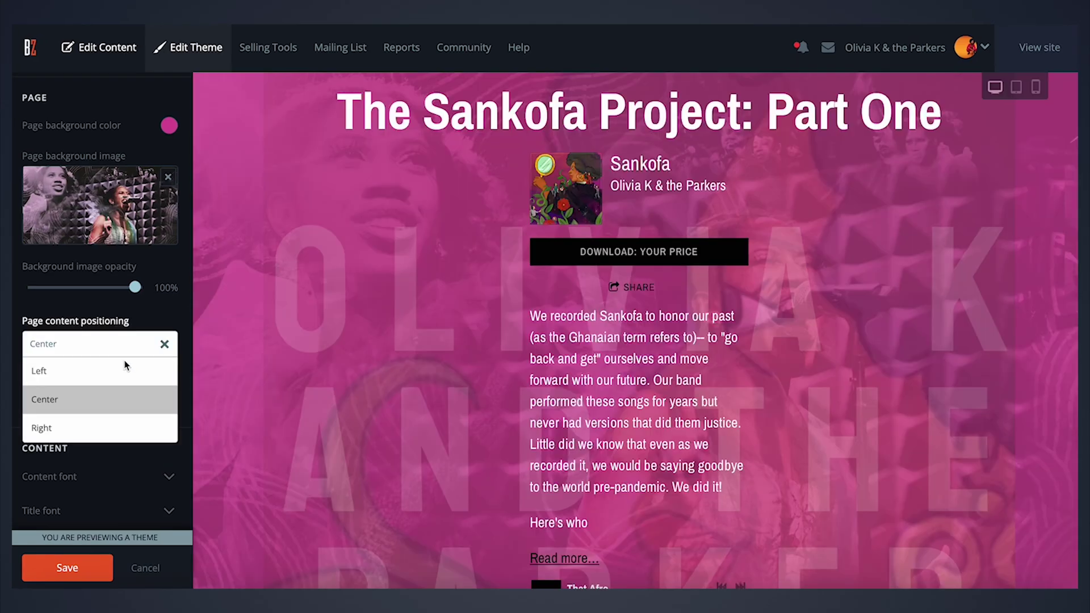
pyautogui.click(95, 375)
pyautogui.click(135, 348)
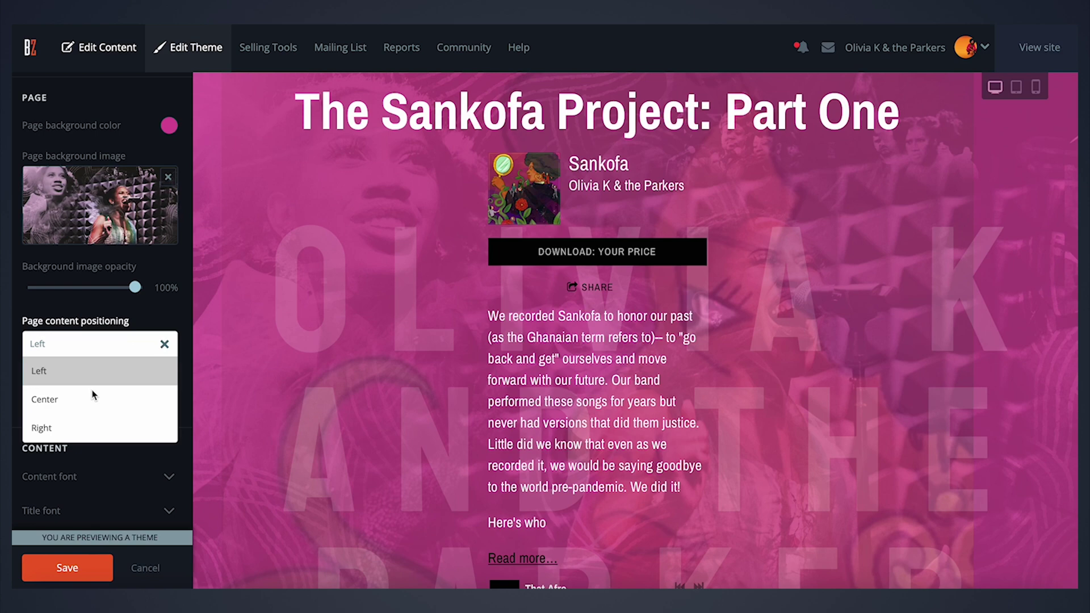
pyautogui.click(69, 429)
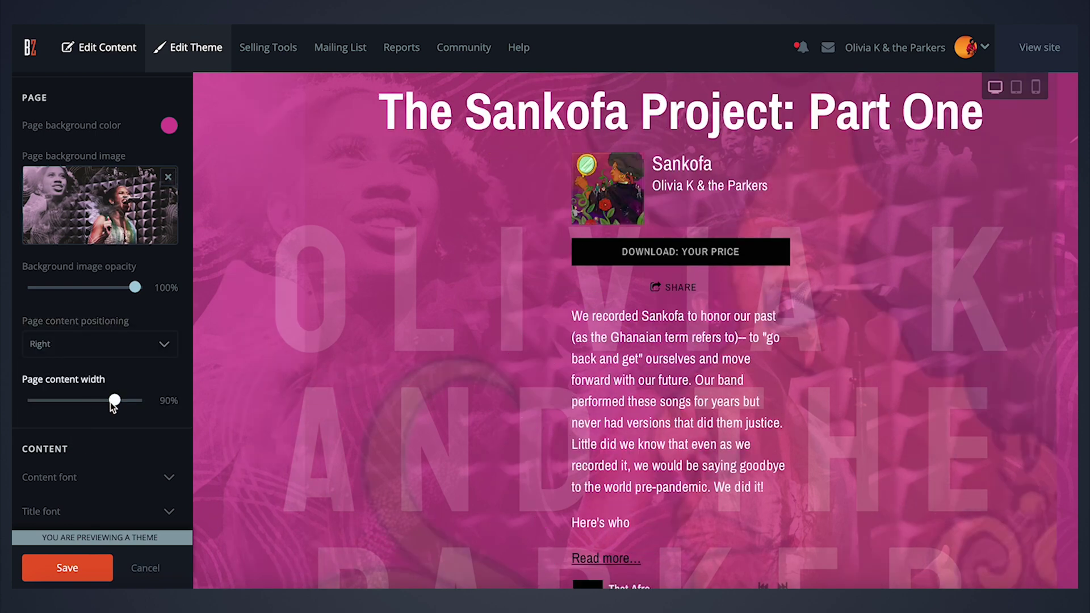
pyautogui.moveTo(113, 401)
pyautogui.mouseDown()
pyautogui.moveTo(73, 400)
pyautogui.moveTo(134, 396)
pyautogui.mouseUp()
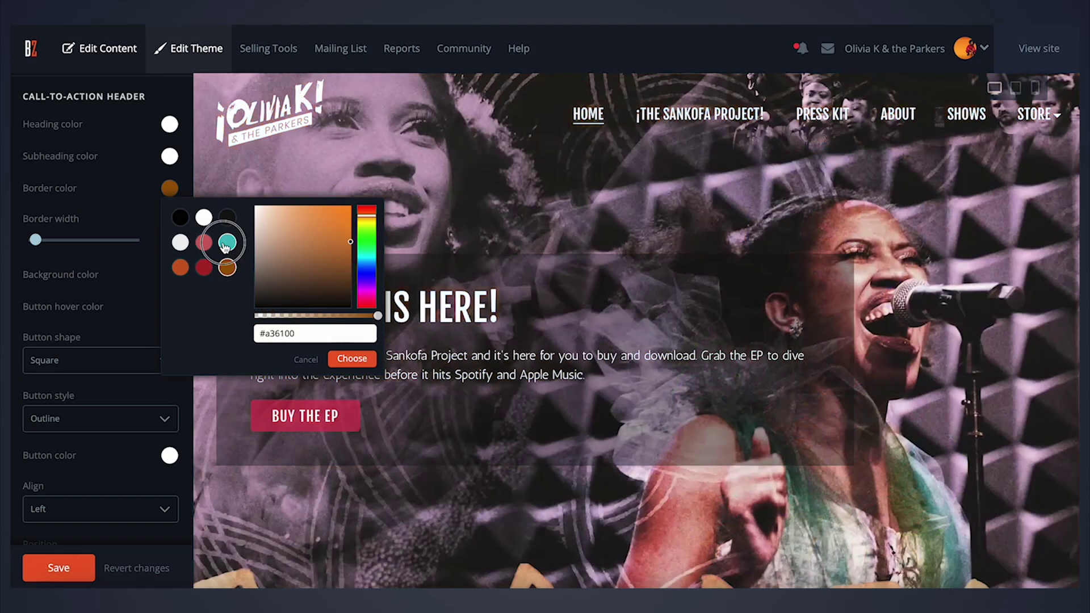
# Step: Give the call-to-action header box a teal 8px border
pyautogui.click(223, 245)
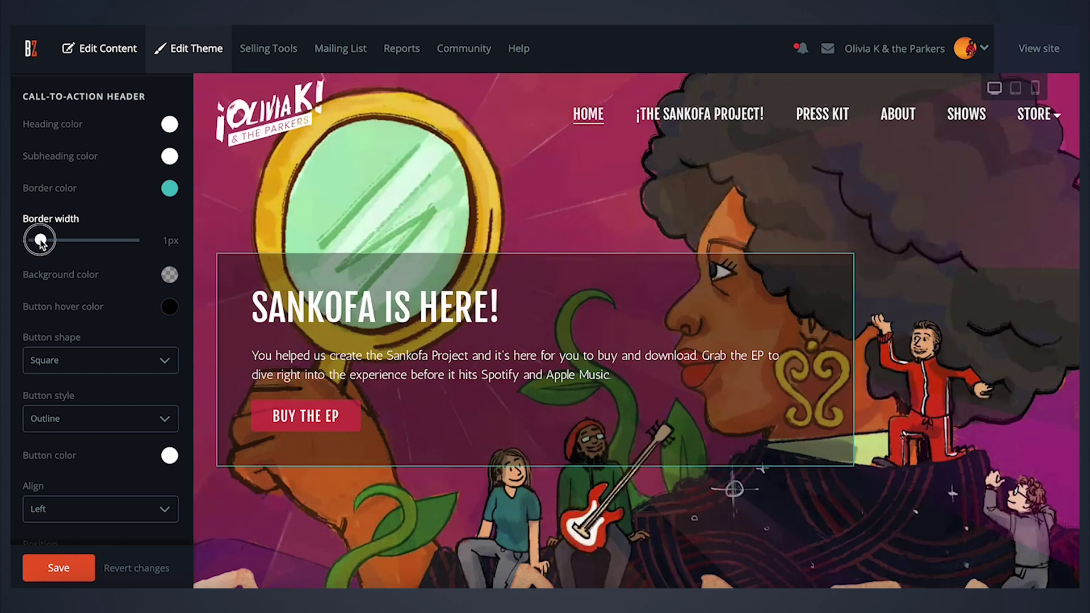
pyautogui.moveTo(36, 239); pyautogui.dragTo(53, 238)
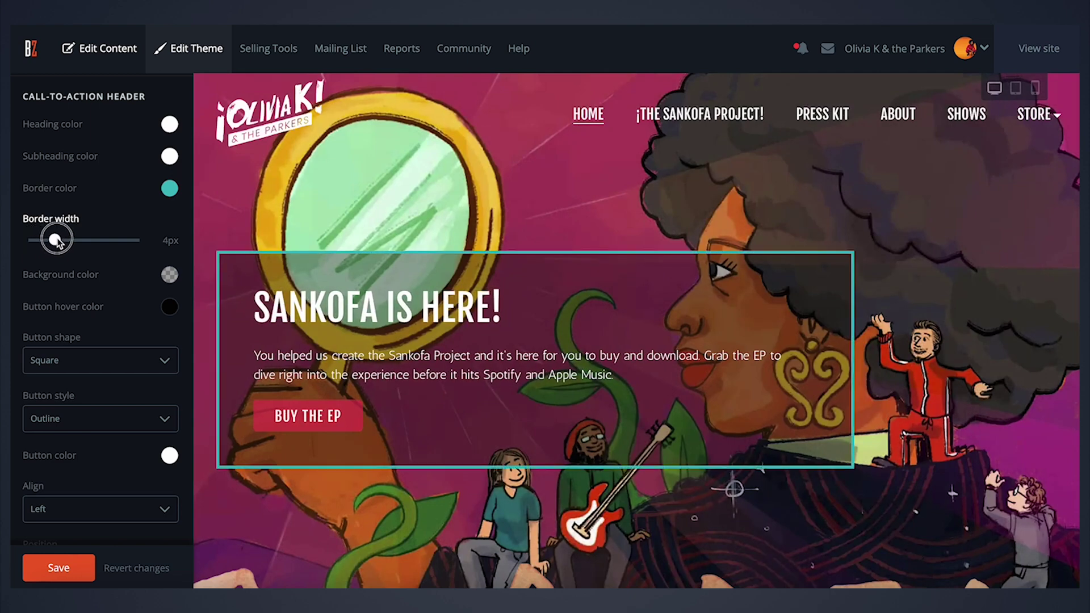
pyautogui.moveTo(54, 238); pyautogui.dragTo(75, 239)
# Step: Set the header box background to orange and align it to the center
pyautogui.click(170, 275)
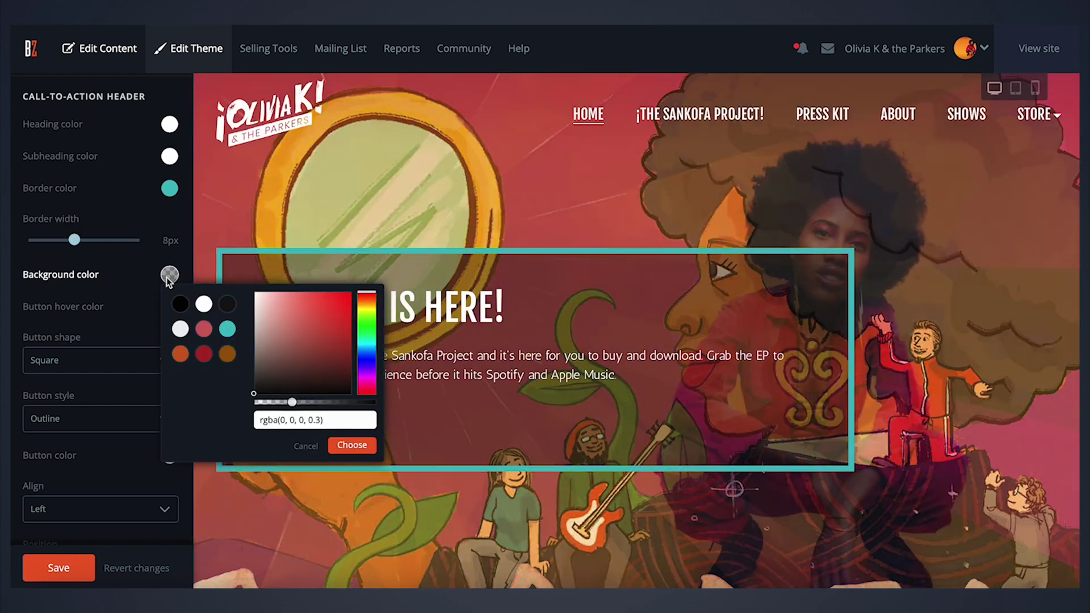
pyautogui.click(180, 354)
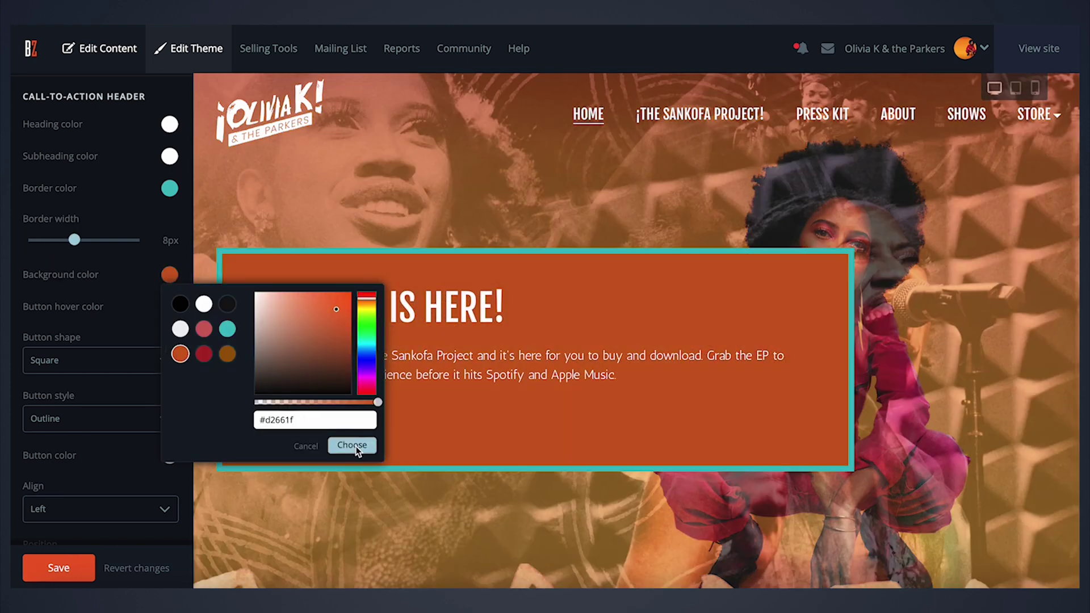
pyautogui.click(352, 445)
pyautogui.scroll(-3, 165, 377)
pyautogui.click(164, 374)
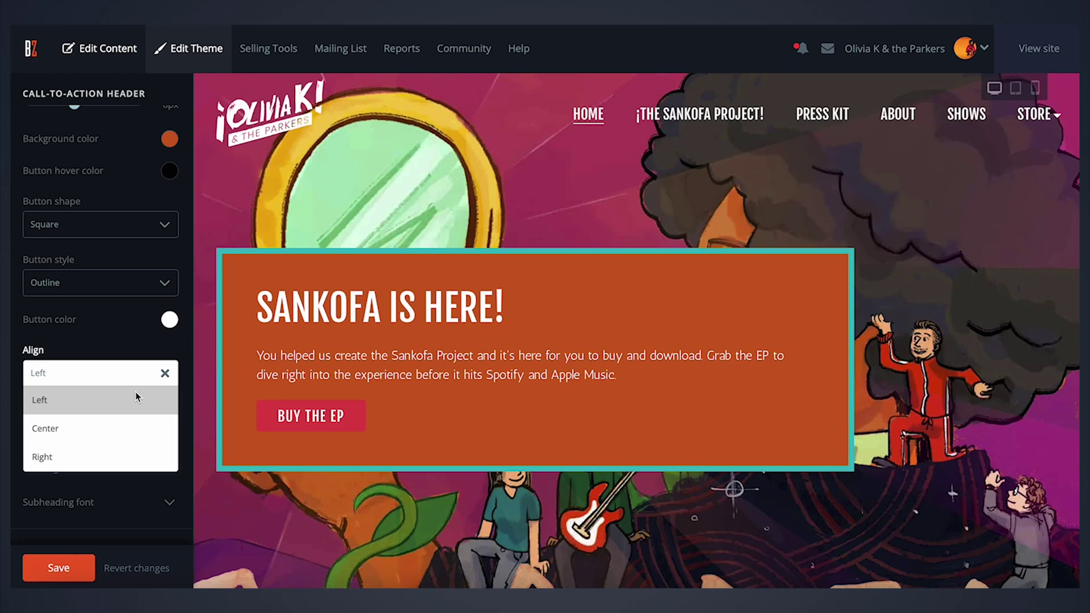
pyautogui.click(97, 427)
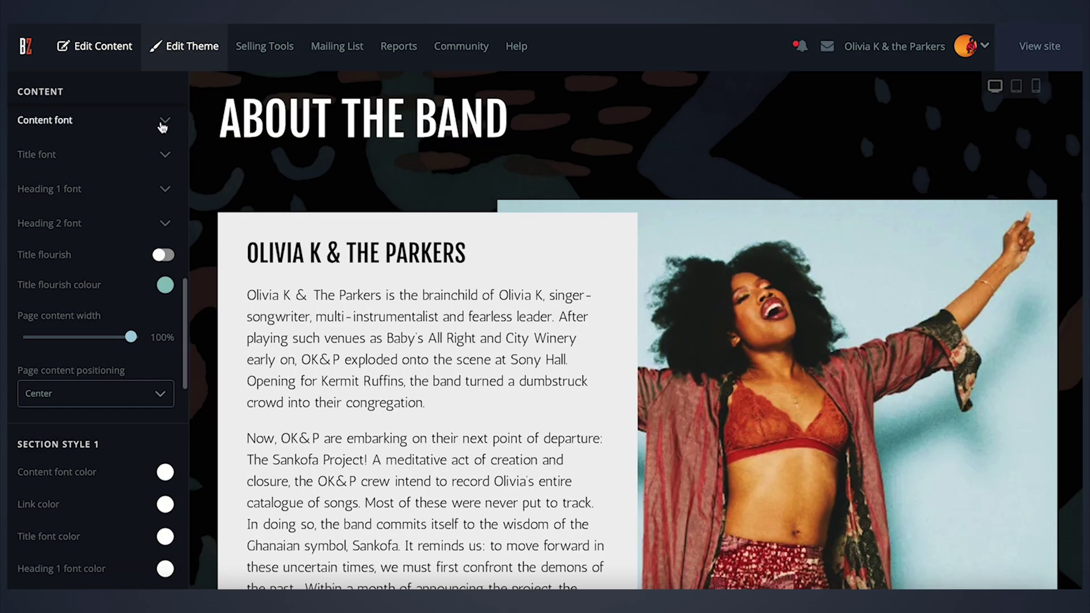
# Step: Switch the body text font to Arial Black and the feature title font to Impact
pyautogui.click(163, 126)
pyautogui.click(85, 437)
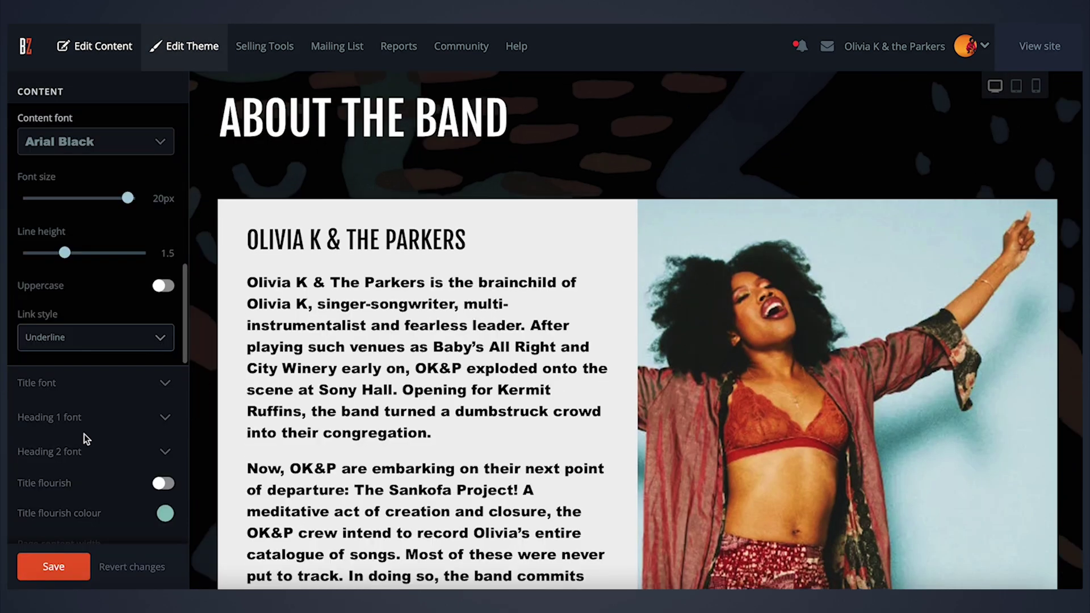
pyautogui.click(96, 382)
pyautogui.click(157, 181)
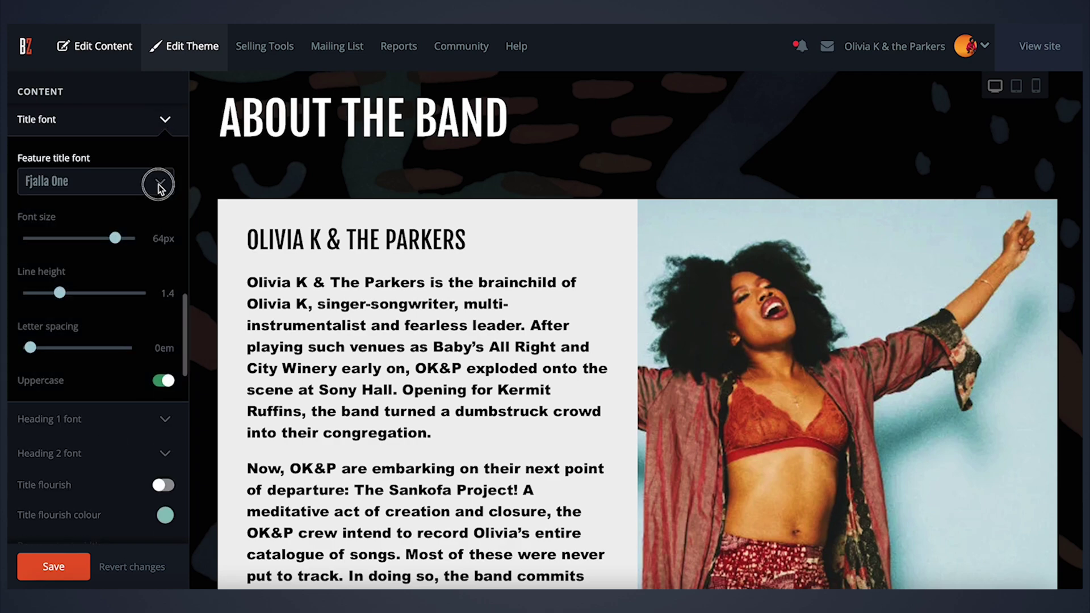
pyautogui.click(67, 459)
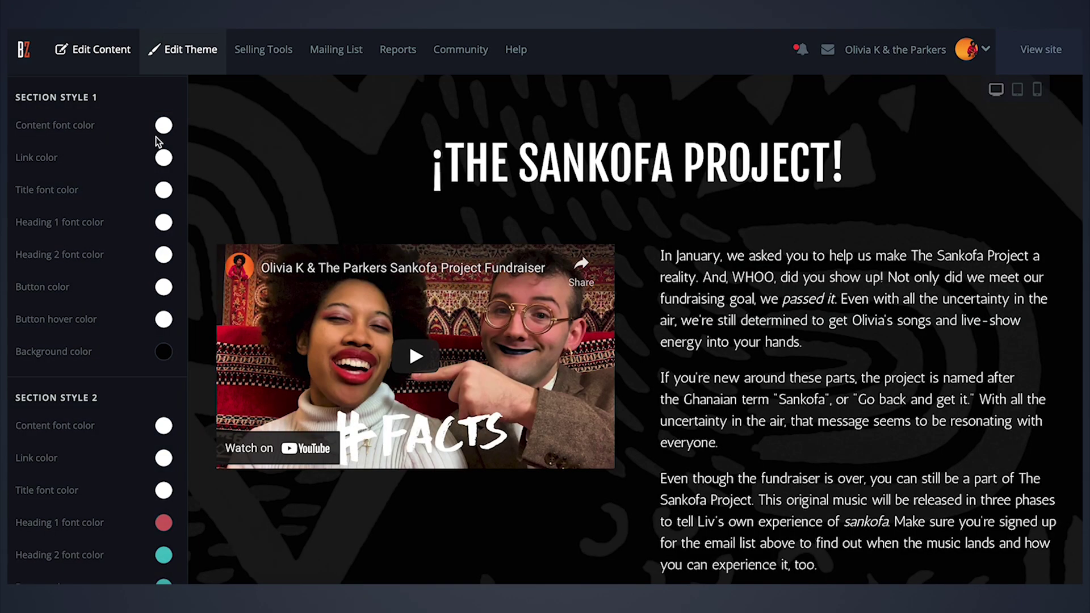
# Step: Make Section Style 1 content text teal and title text dark red
pyautogui.click(162, 129)
pyautogui.click(222, 180)
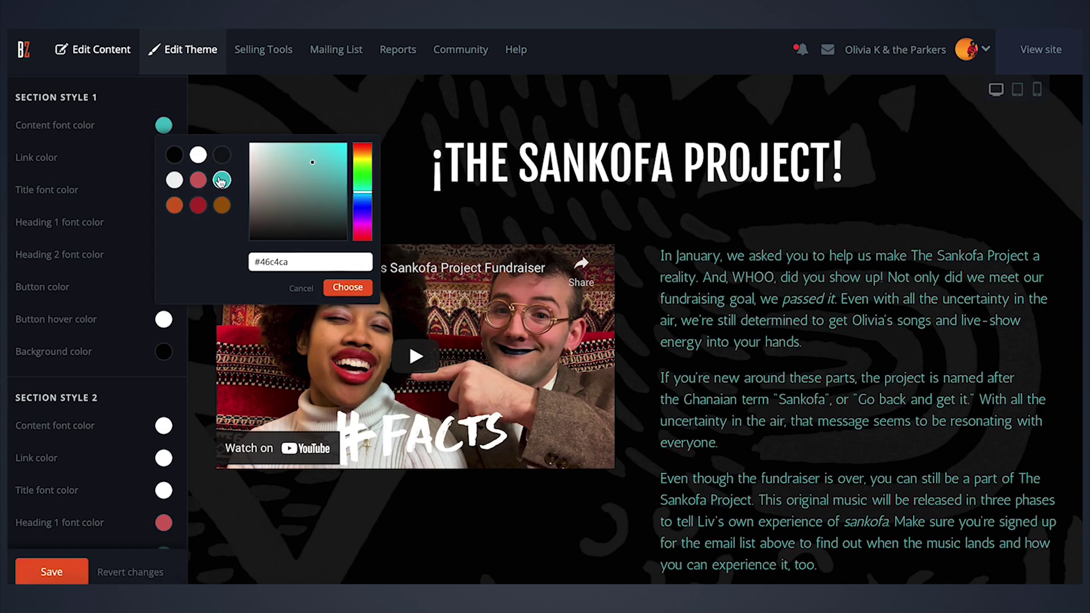
pyautogui.click(164, 190)
pyautogui.click(198, 270)
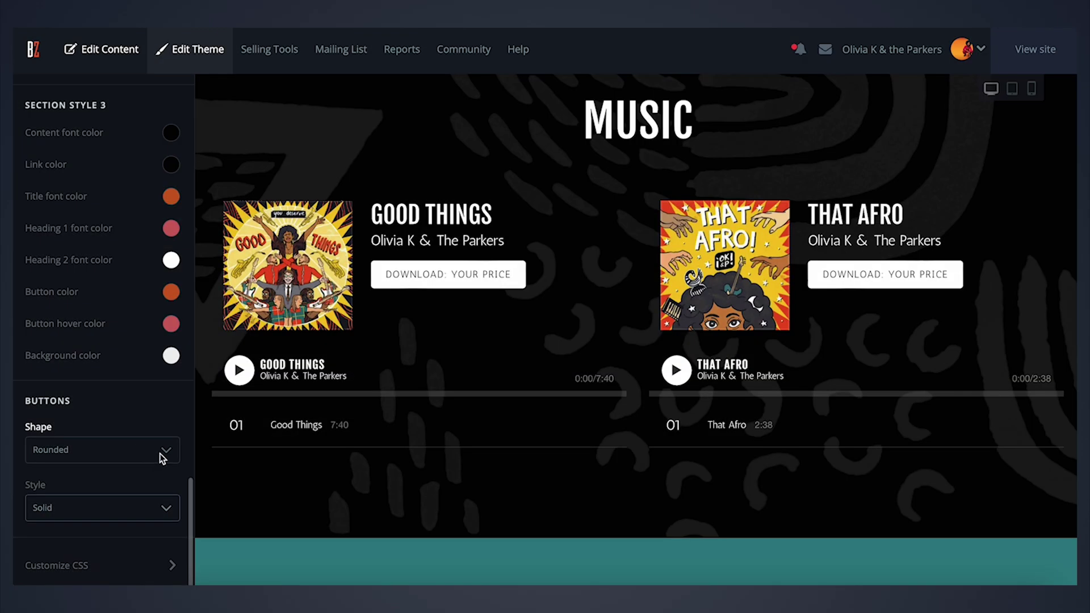
# Step: Style the buttons as Pill shape with Solid fill, after trying Square and Outline
pyautogui.click(163, 454)
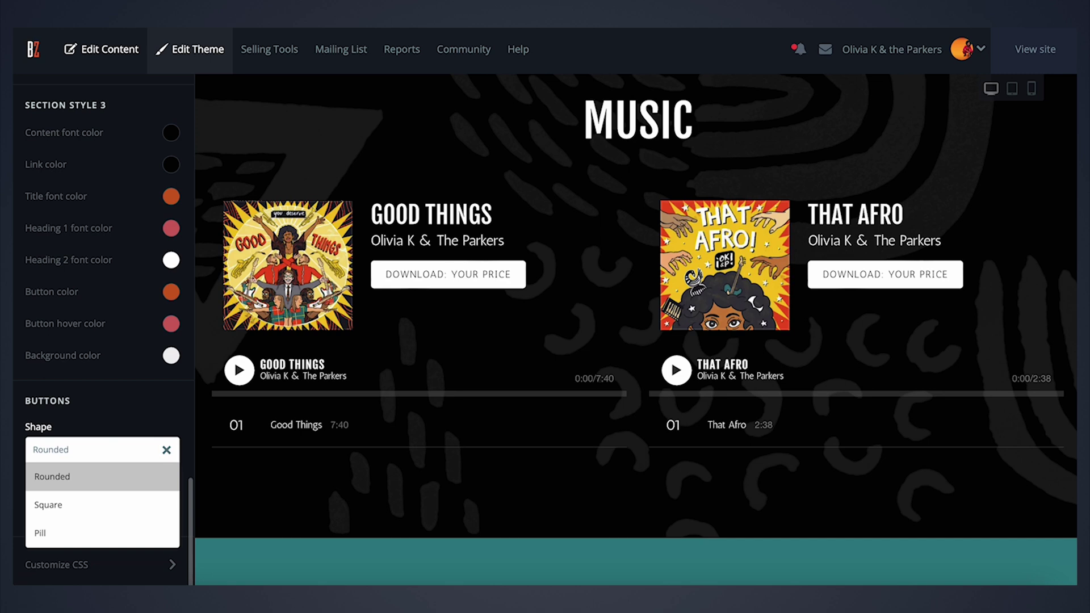
pyautogui.click(103, 505)
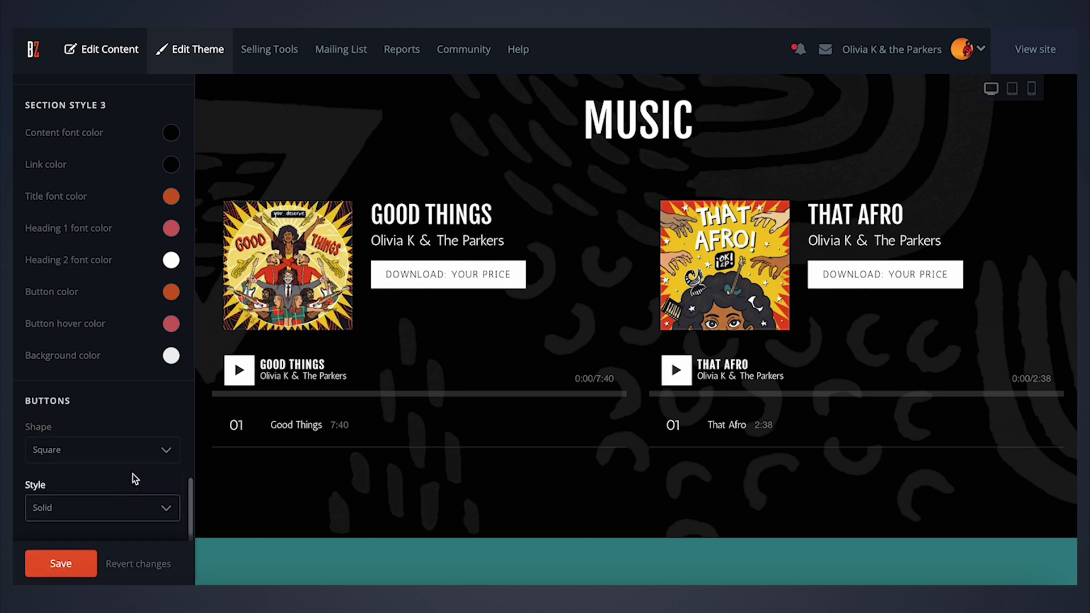
pyautogui.click(133, 450)
pyautogui.click(79, 528)
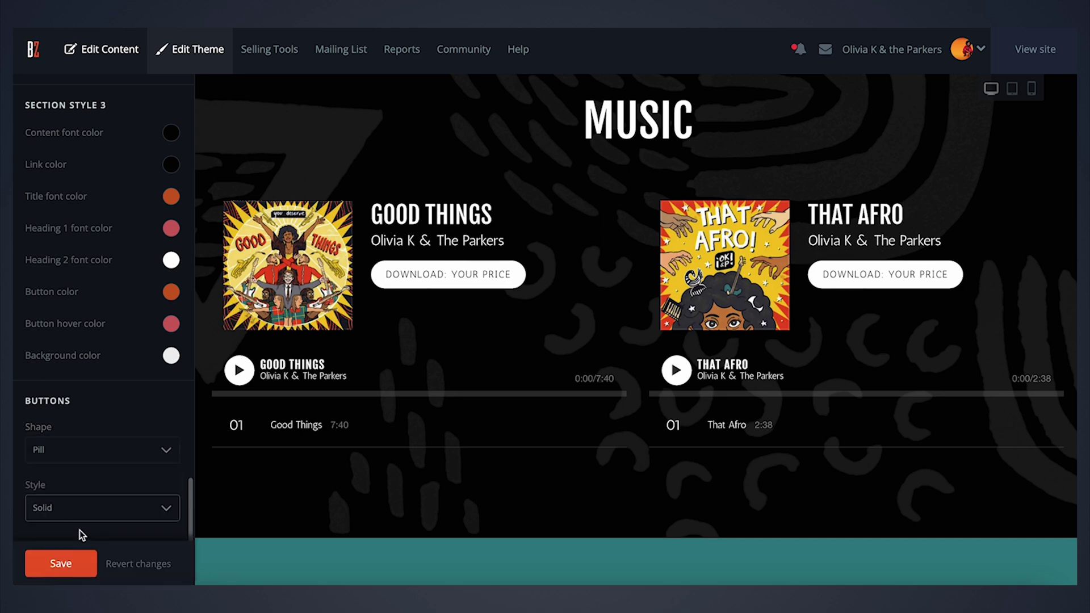
pyautogui.click(101, 510)
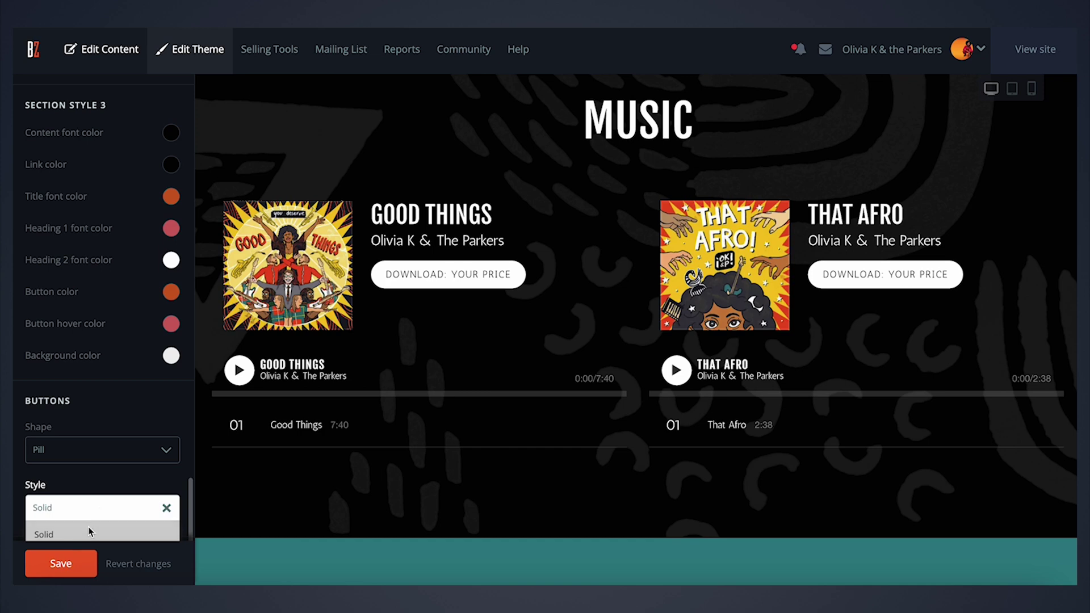
pyautogui.click(72, 527)
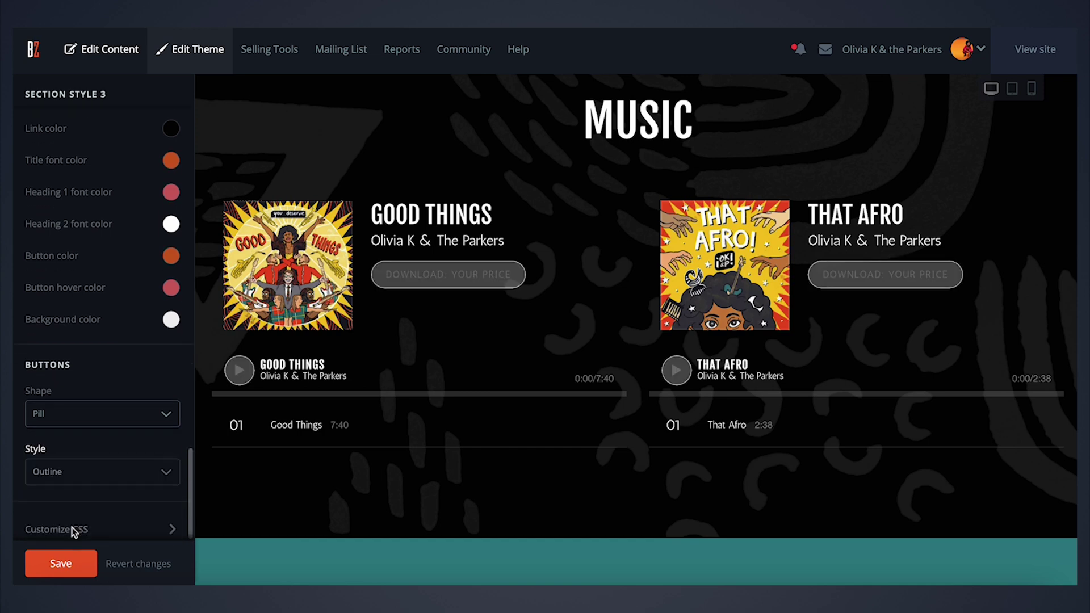
pyautogui.click(83, 479)
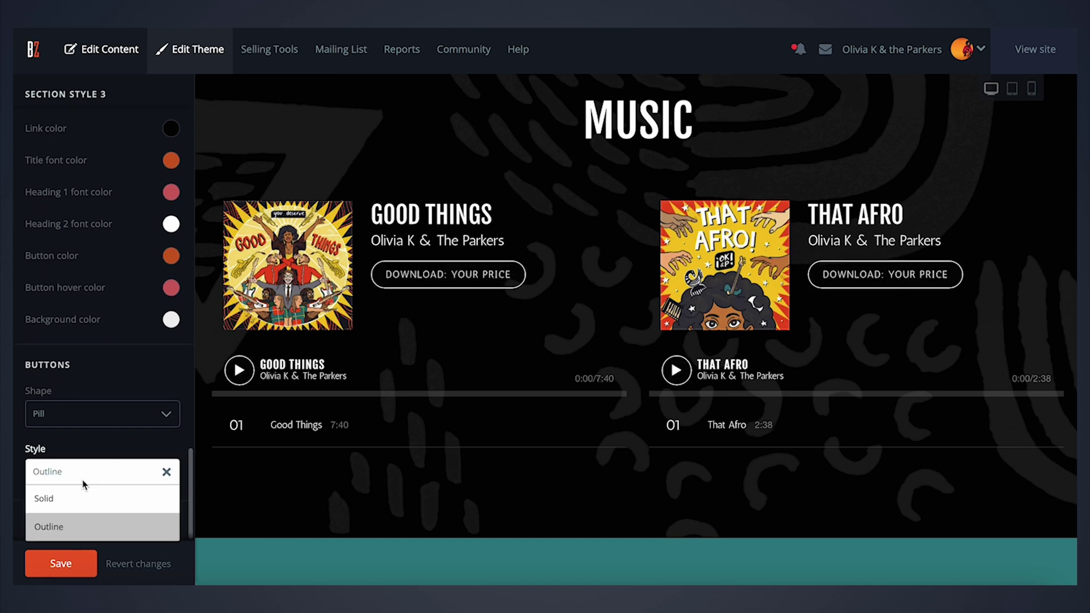
pyautogui.click(59, 500)
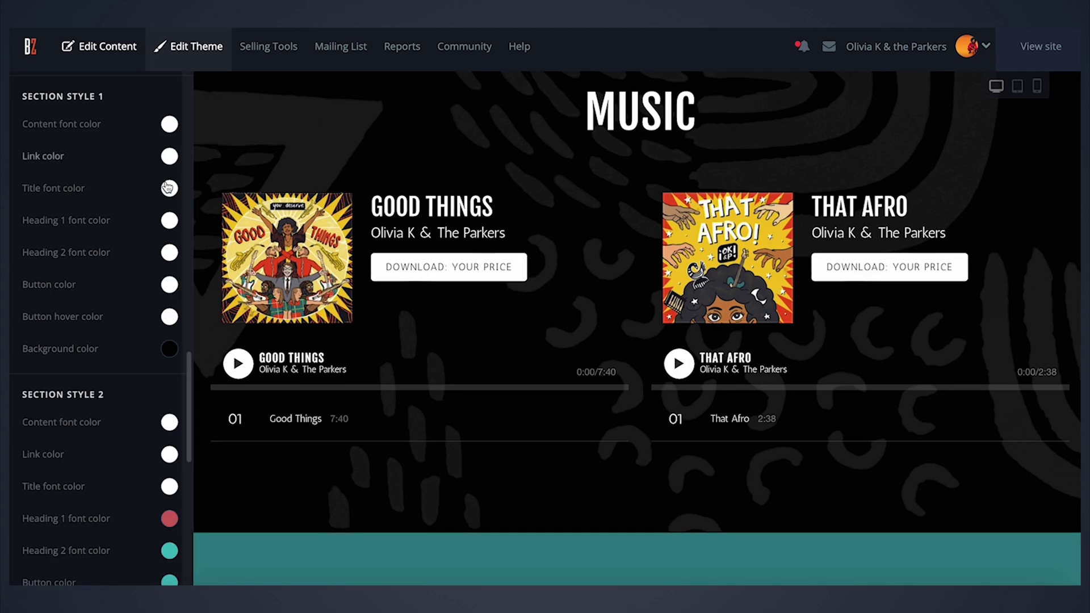
# Step: Change the Section Style 1 button colour to the teal preset, then to the orange preset
pyautogui.click(169, 284)
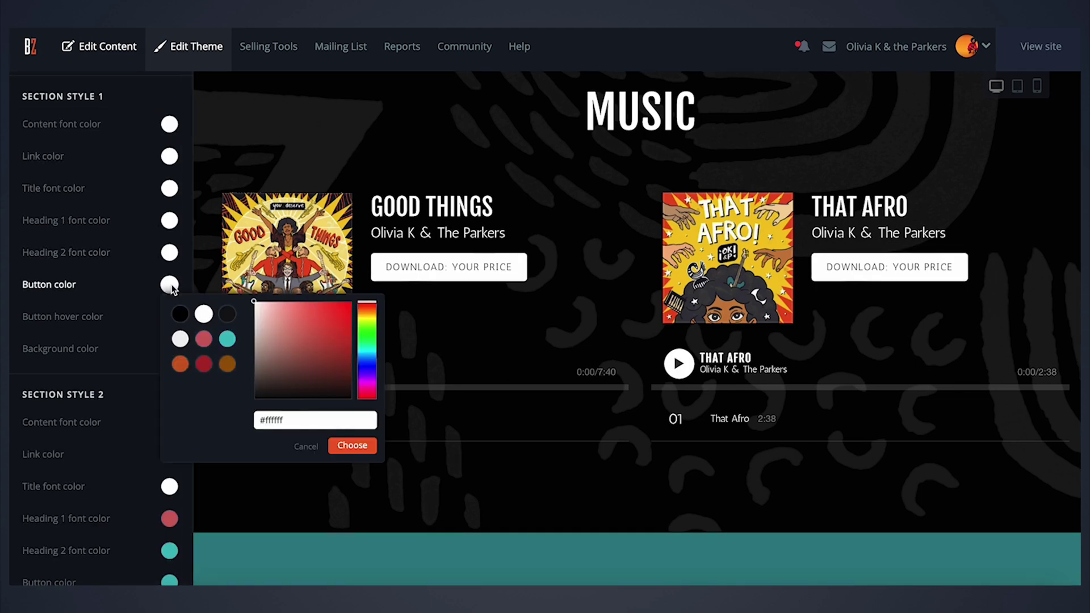
pyautogui.click(226, 339)
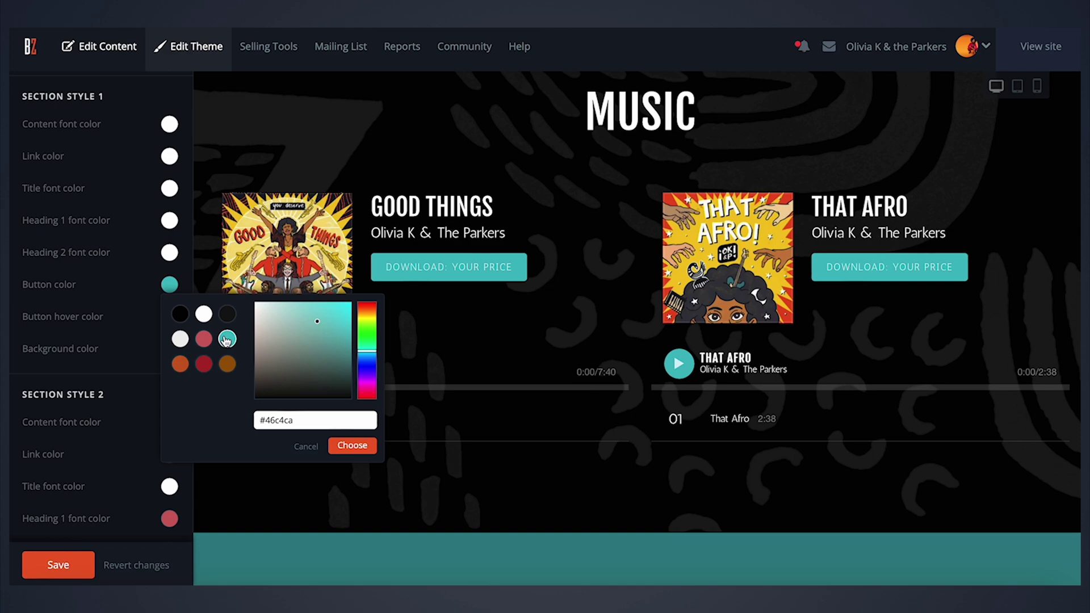
pyautogui.click(180, 364)
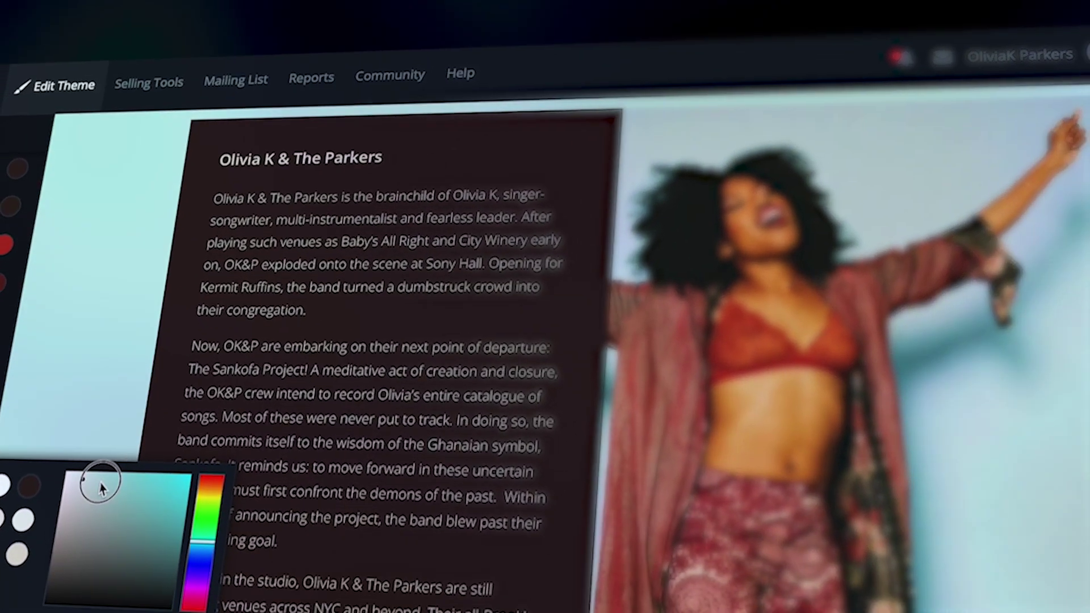
# Step: Set the page background to cyan #7ce8e8 and reduce the header height to 80%
pyautogui.moveTo(100, 488); pyautogui.dragTo(149, 487)
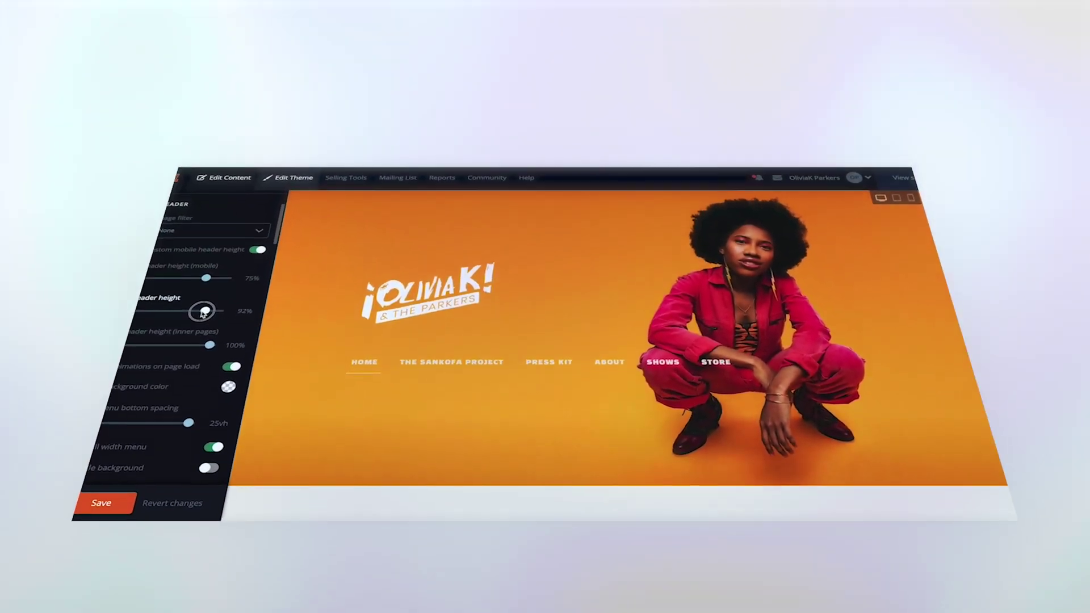
pyautogui.moveTo(205, 311); pyautogui.dragTo(195, 311)
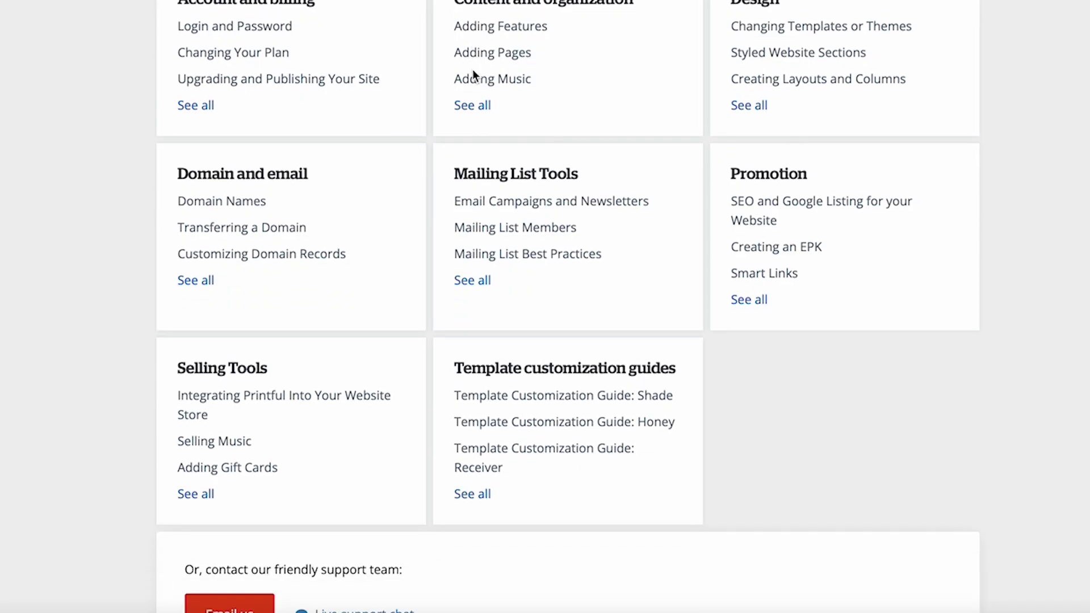
# Step: Start a live support chat from the Help Center and send the message 'Hi! I'd like a hand'
pyautogui.scroll(-3, 472, 69)
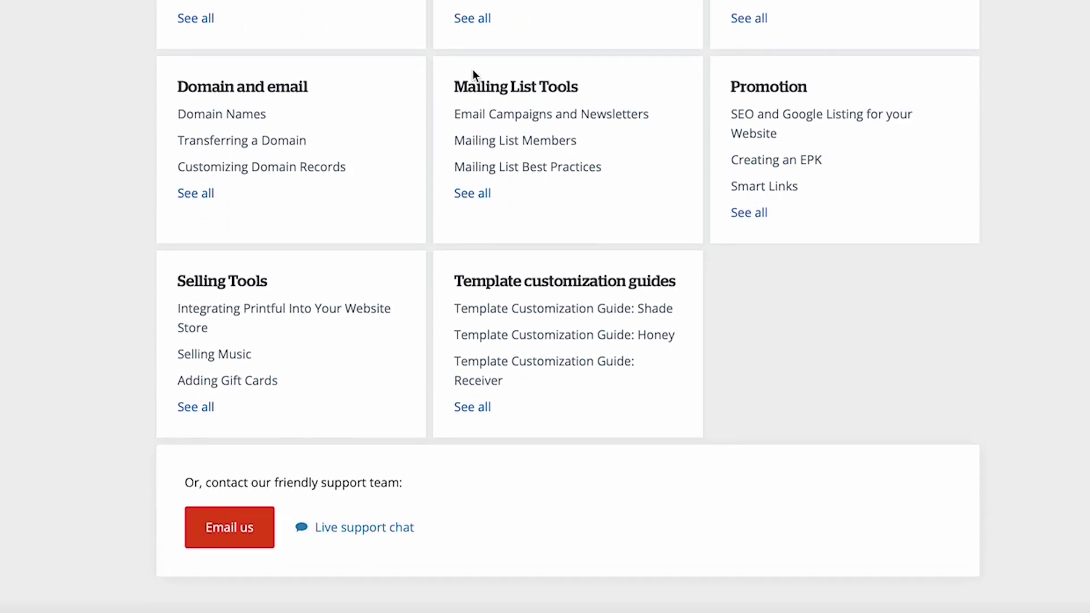
pyautogui.click(366, 531)
pyautogui.write("Hi! I'd like a hand with my website :)")
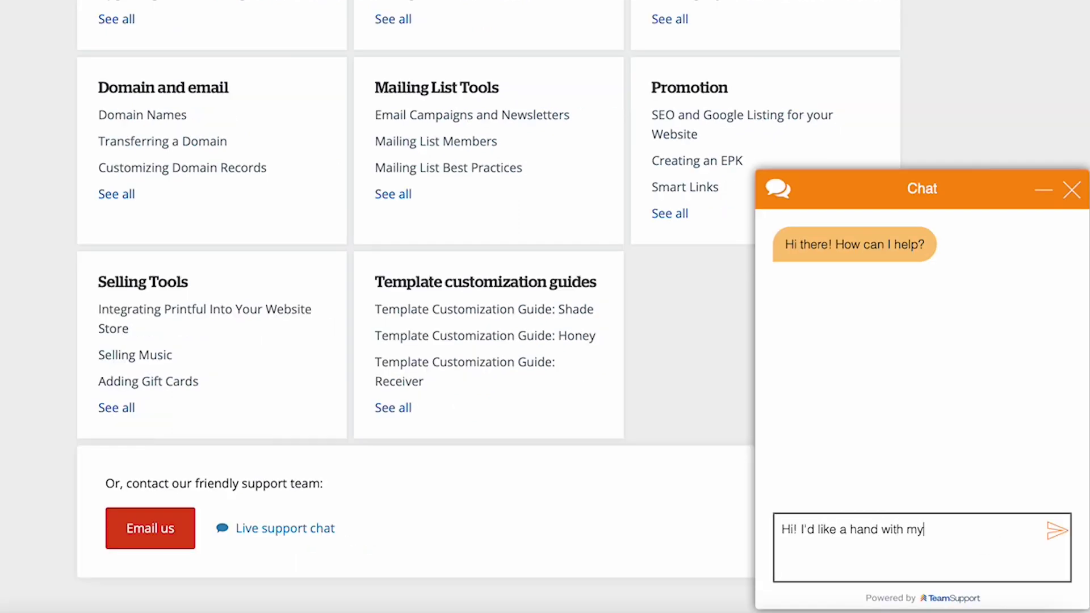
pyautogui.press('Return')
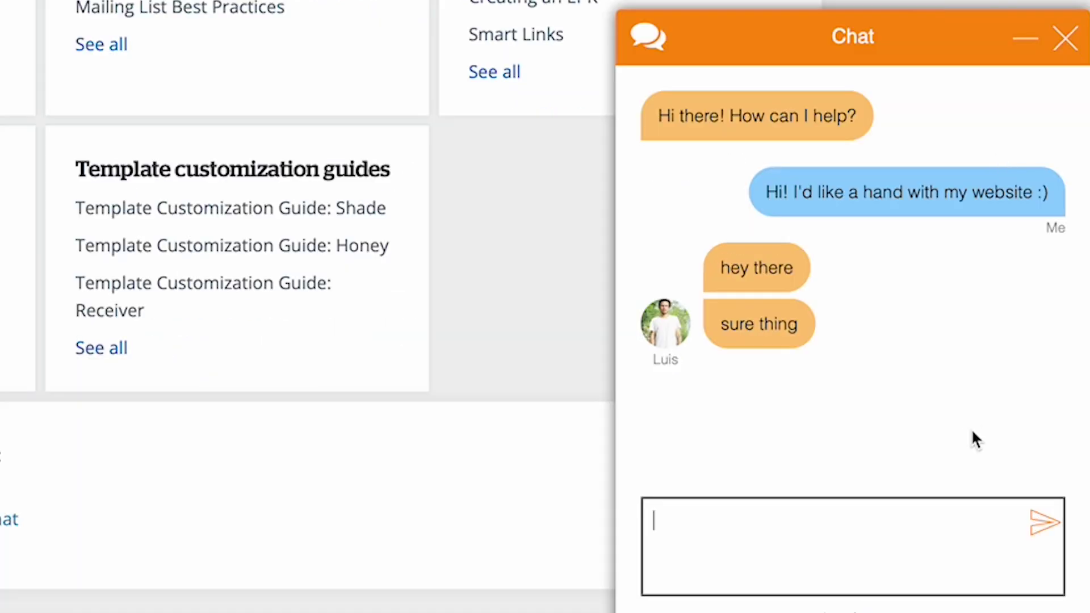